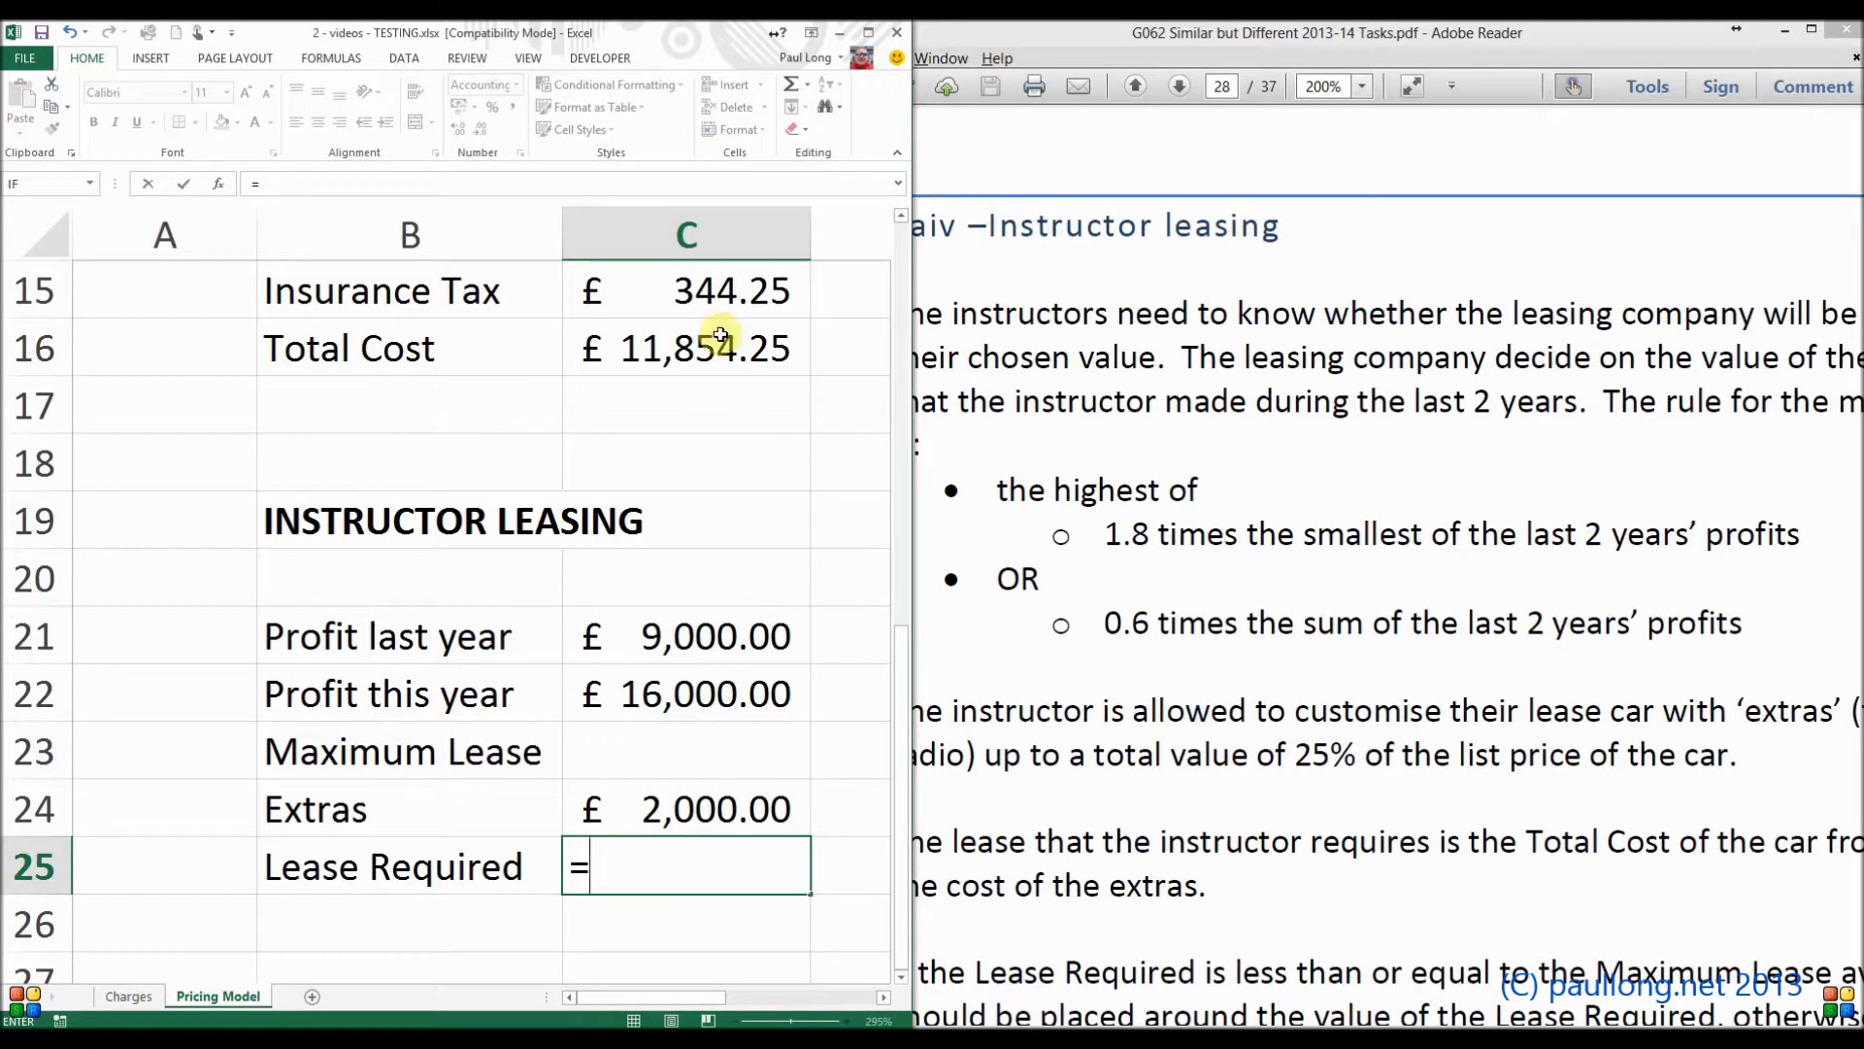
Step: Complete the Lease Required formula in C25 as the Total Cost plus the Extras, =C16+C24
{"action": "left_click", "coordinate": [721, 344]}
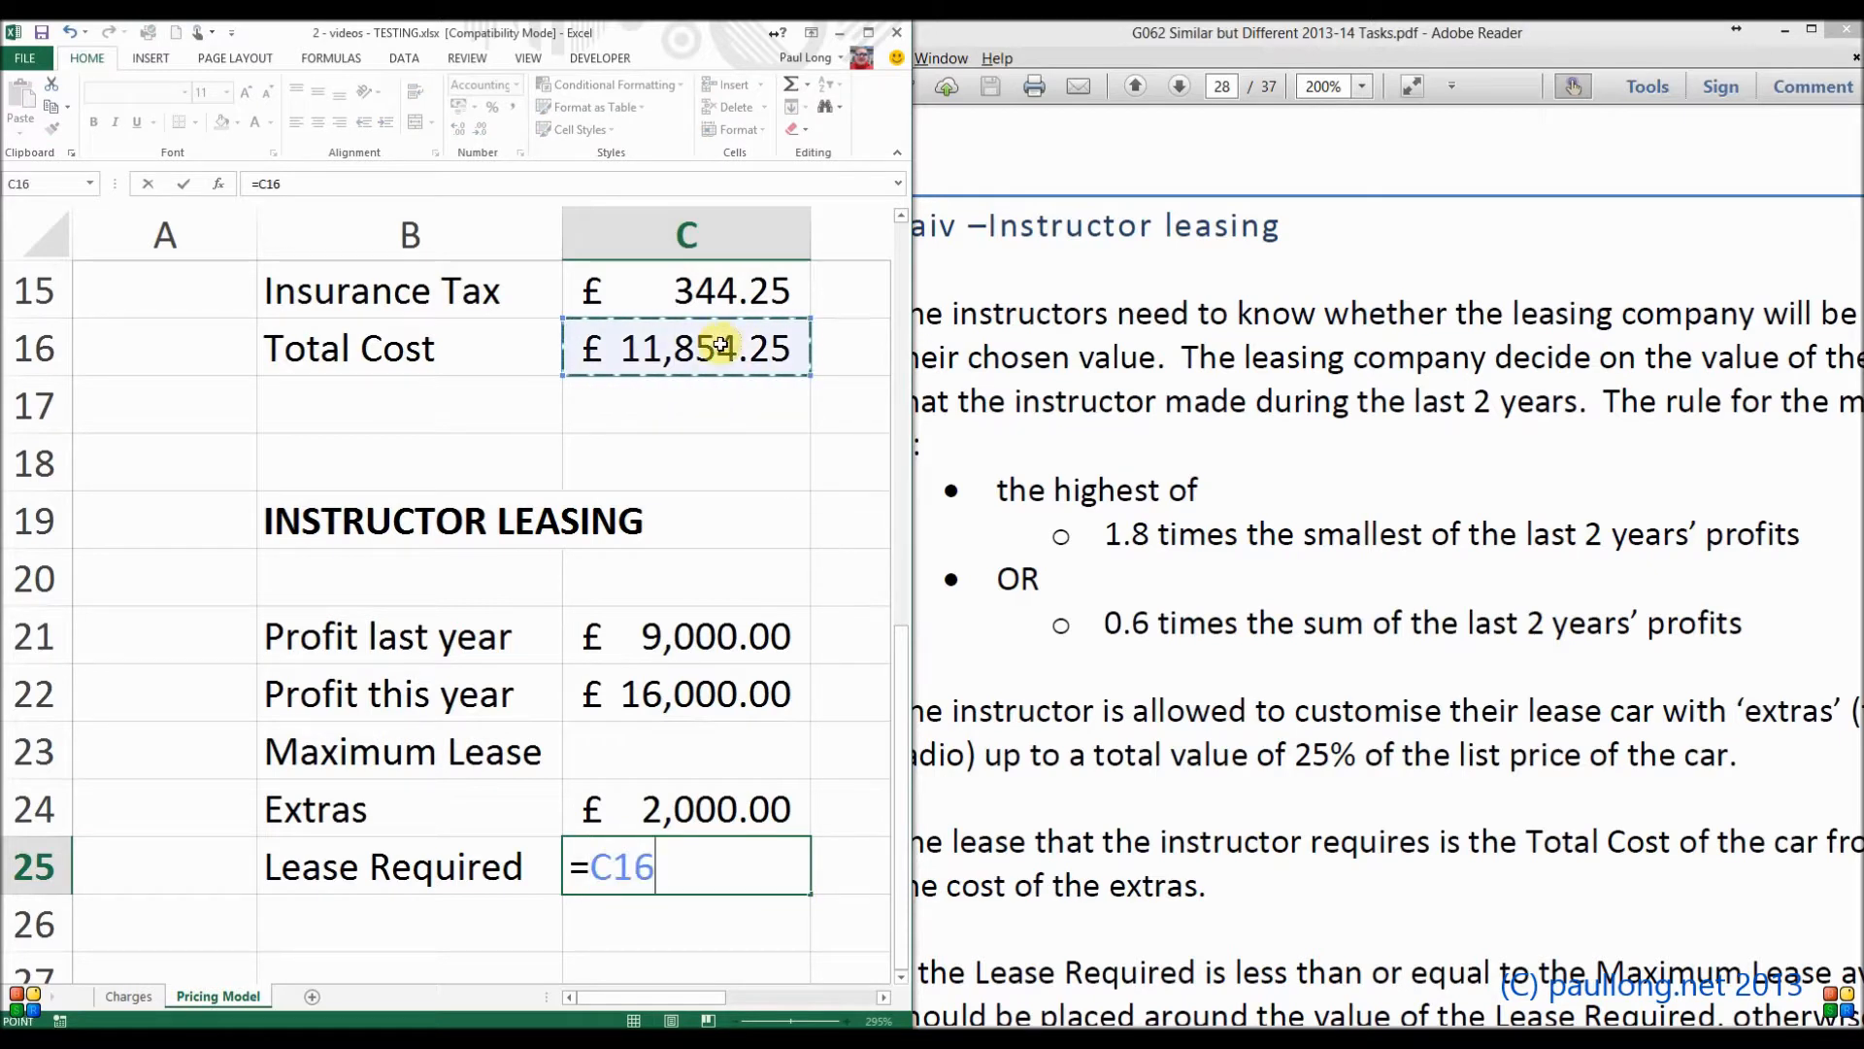
{"action": "type", "text": "+"}
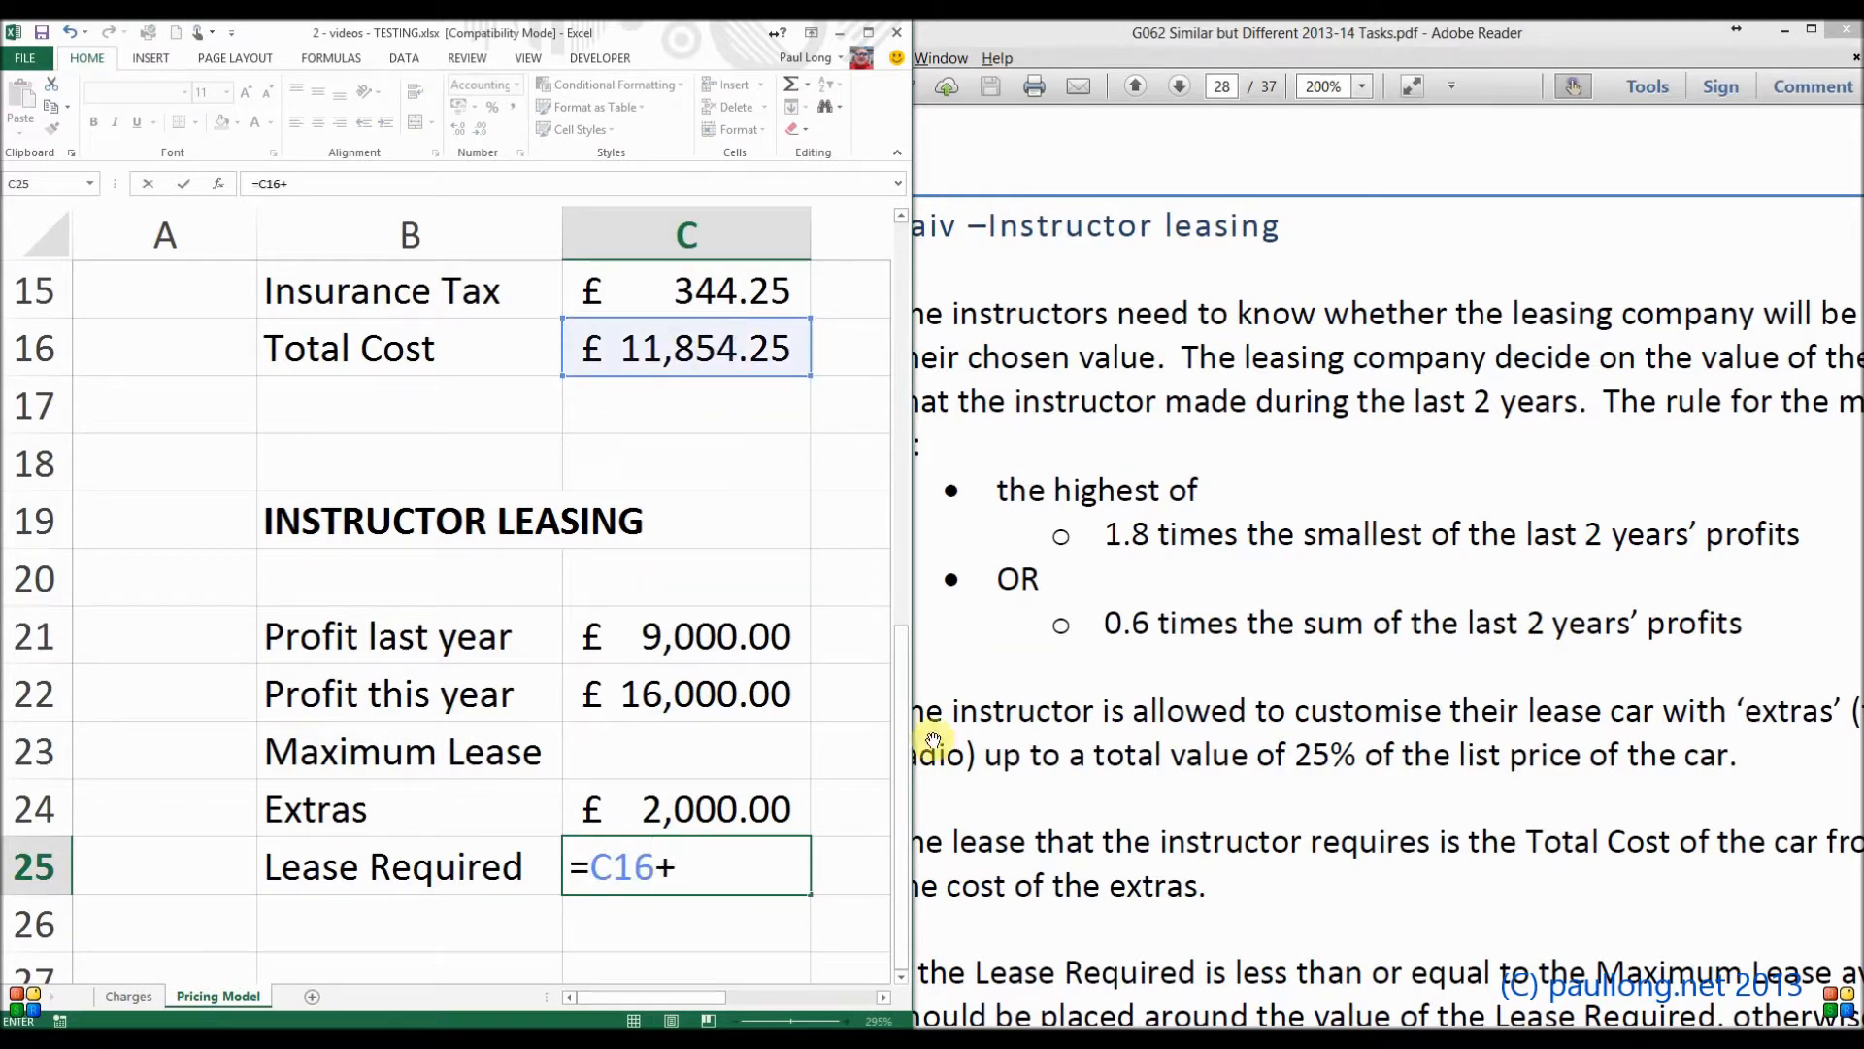
{"action": "left_click", "coordinate": [714, 814]}
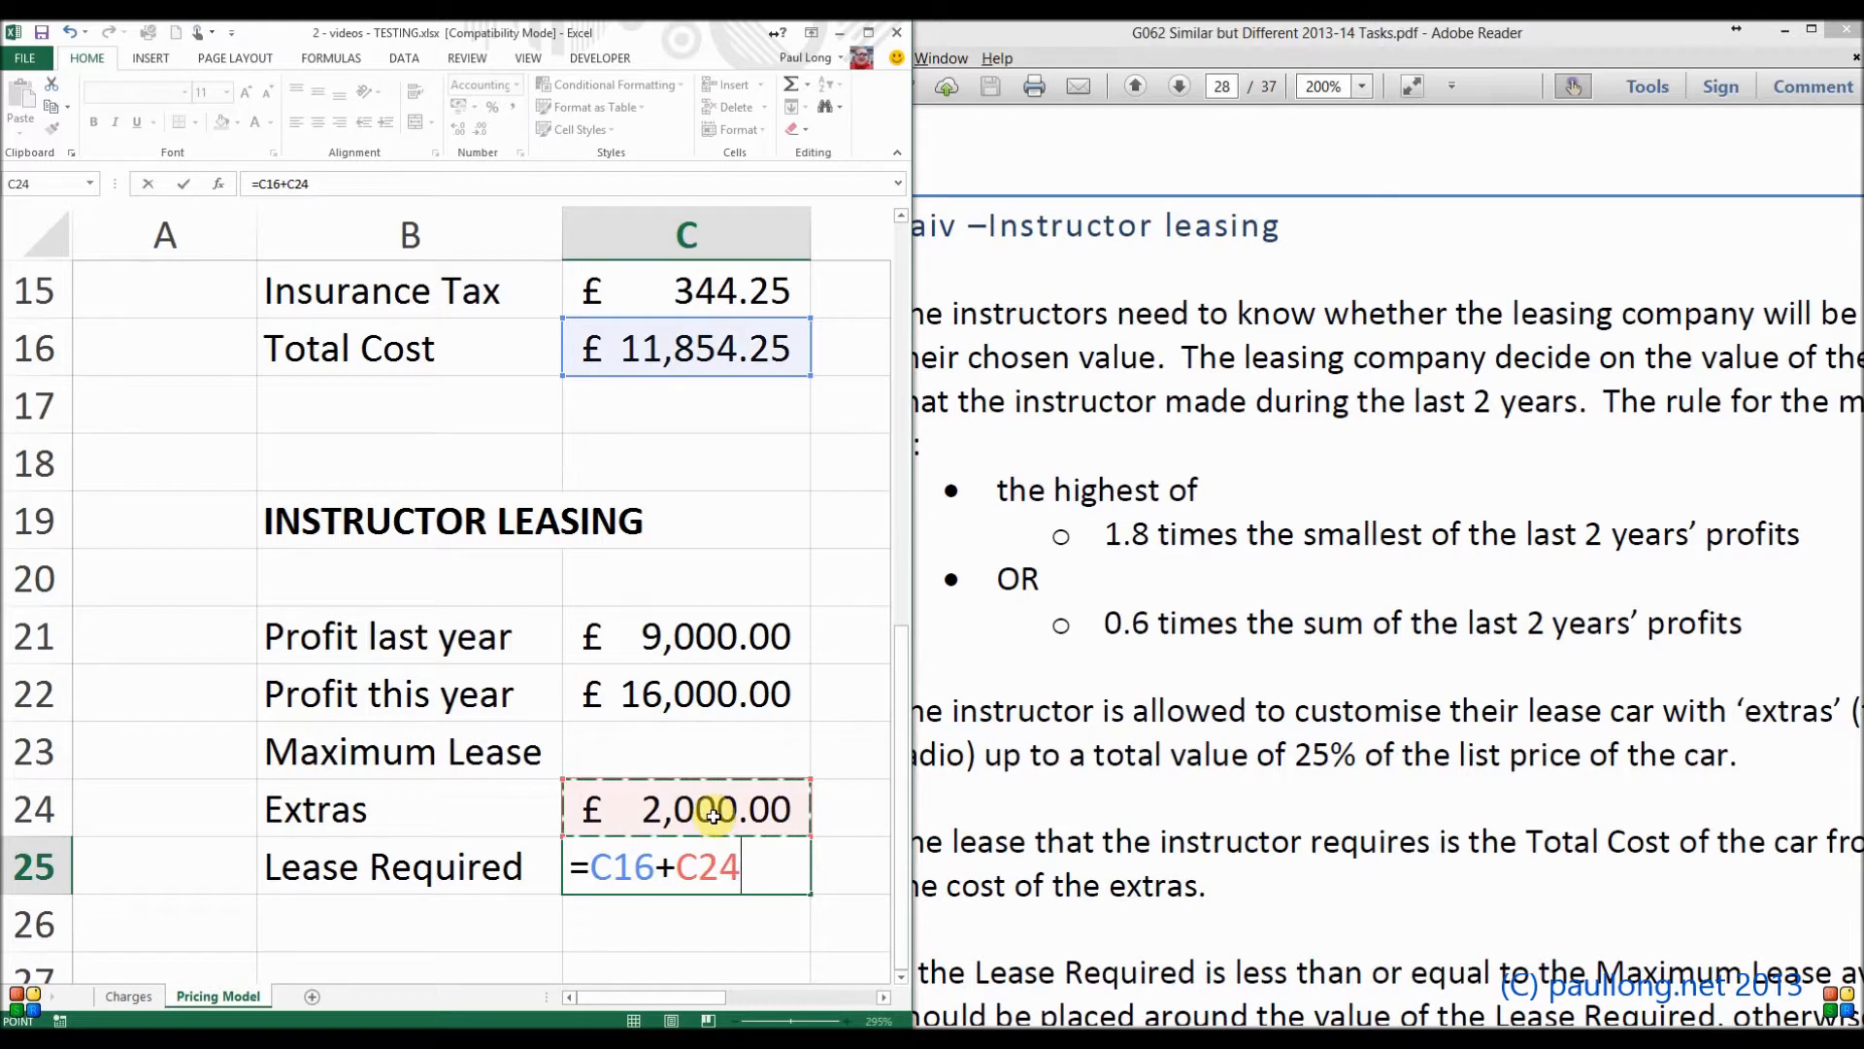
{"action": "key", "text": "Return"}
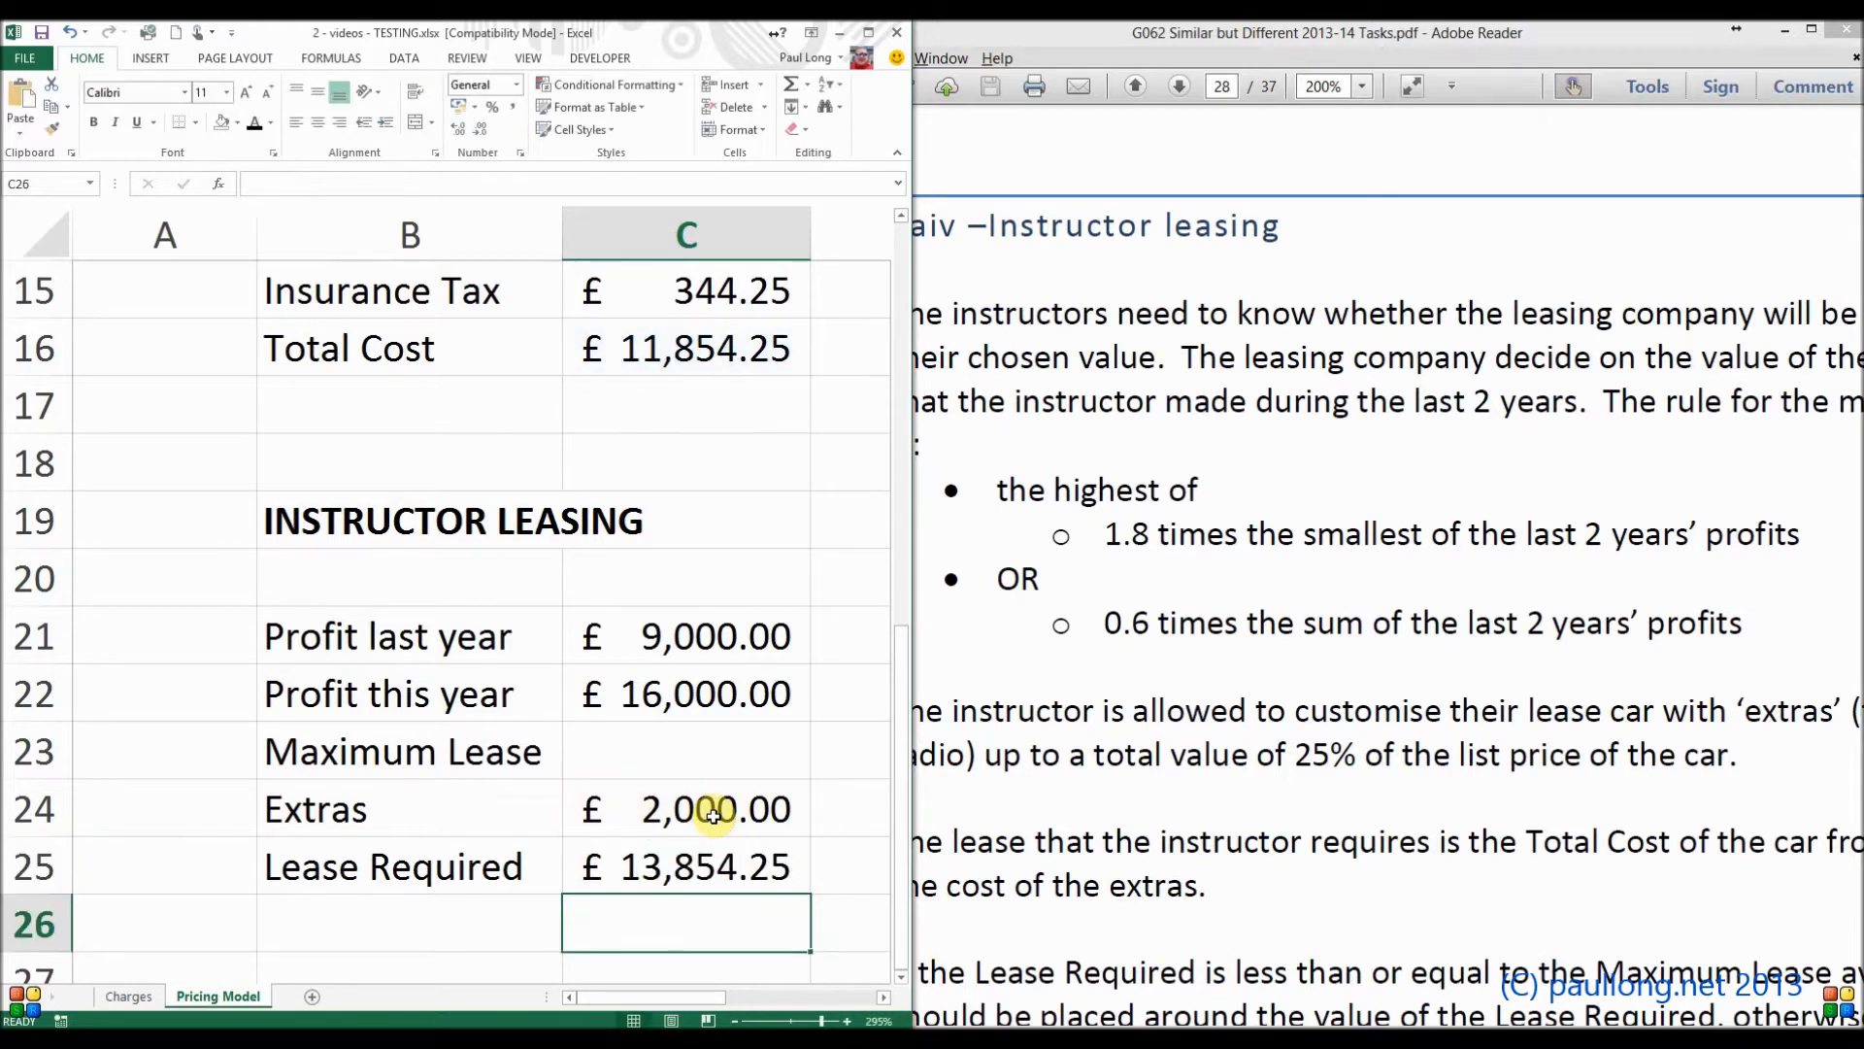
{"action": "left_click", "coordinate": [701, 758]}
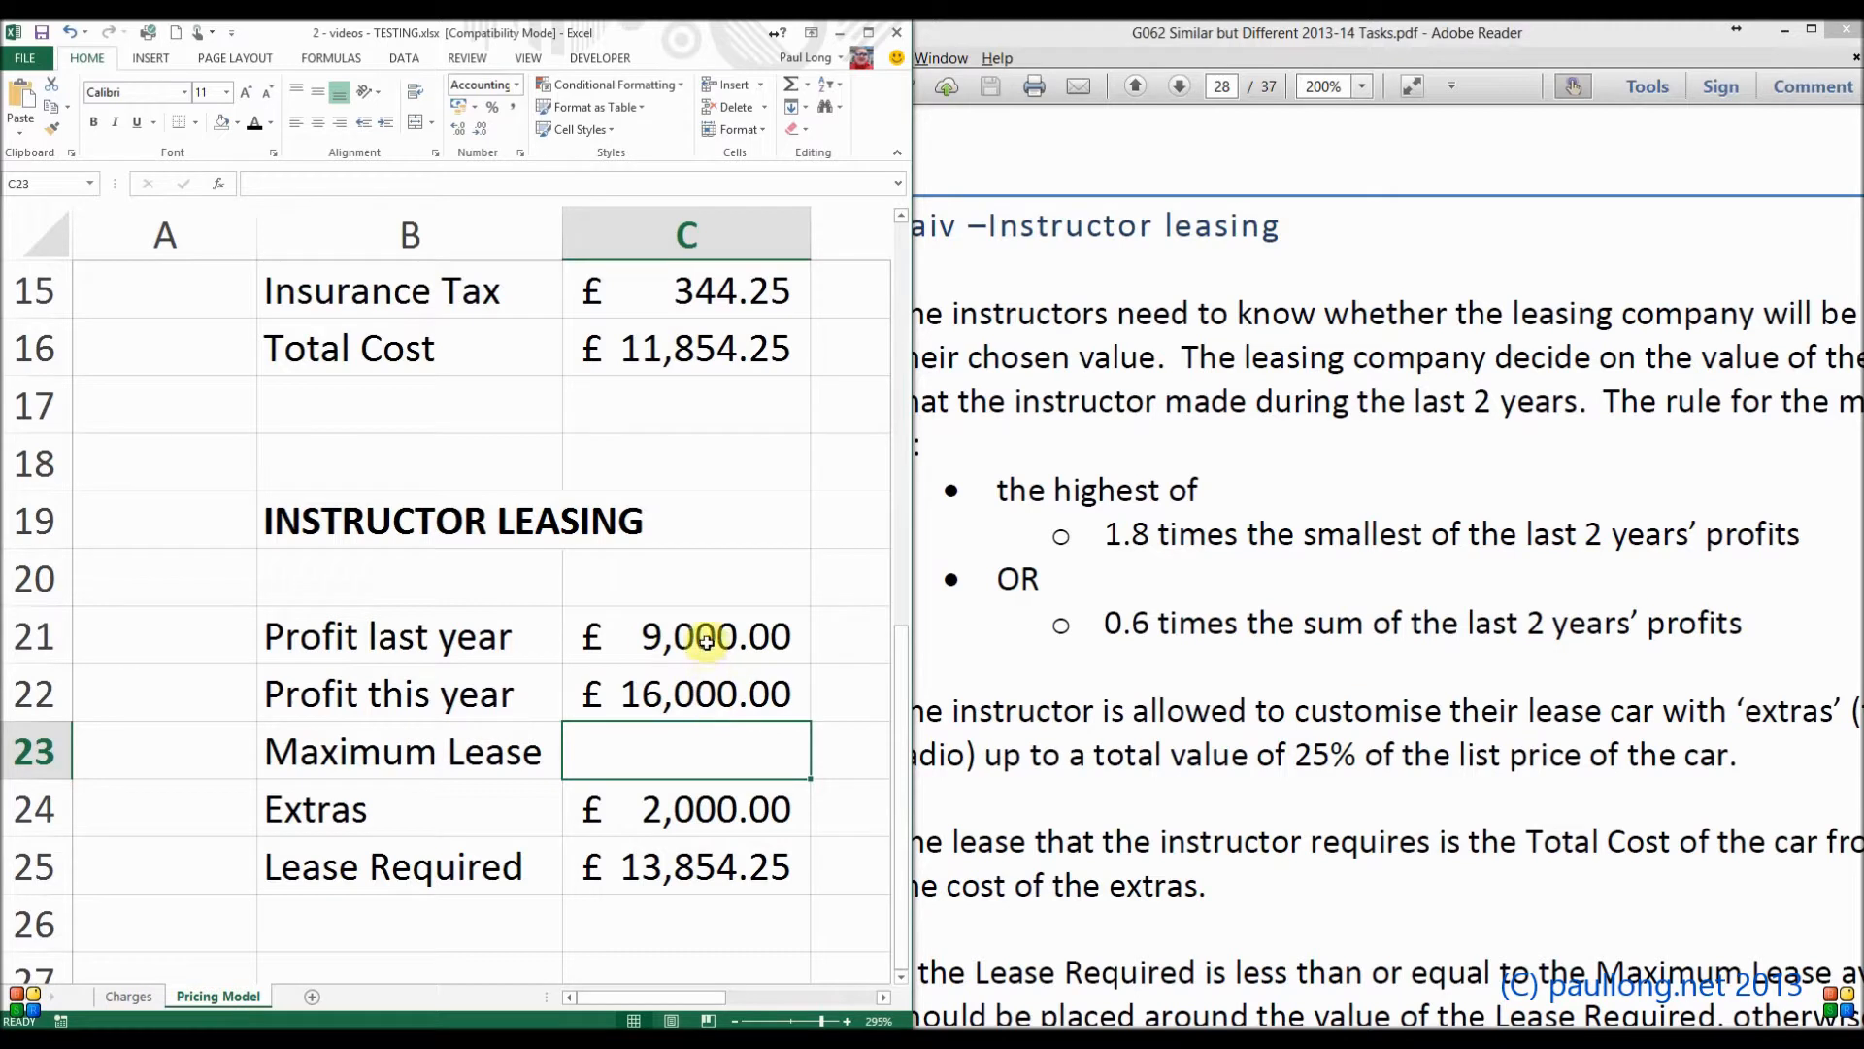
{"action": "left_click_drag", "start_coordinate": [705, 636], "coordinate": [701, 695]}
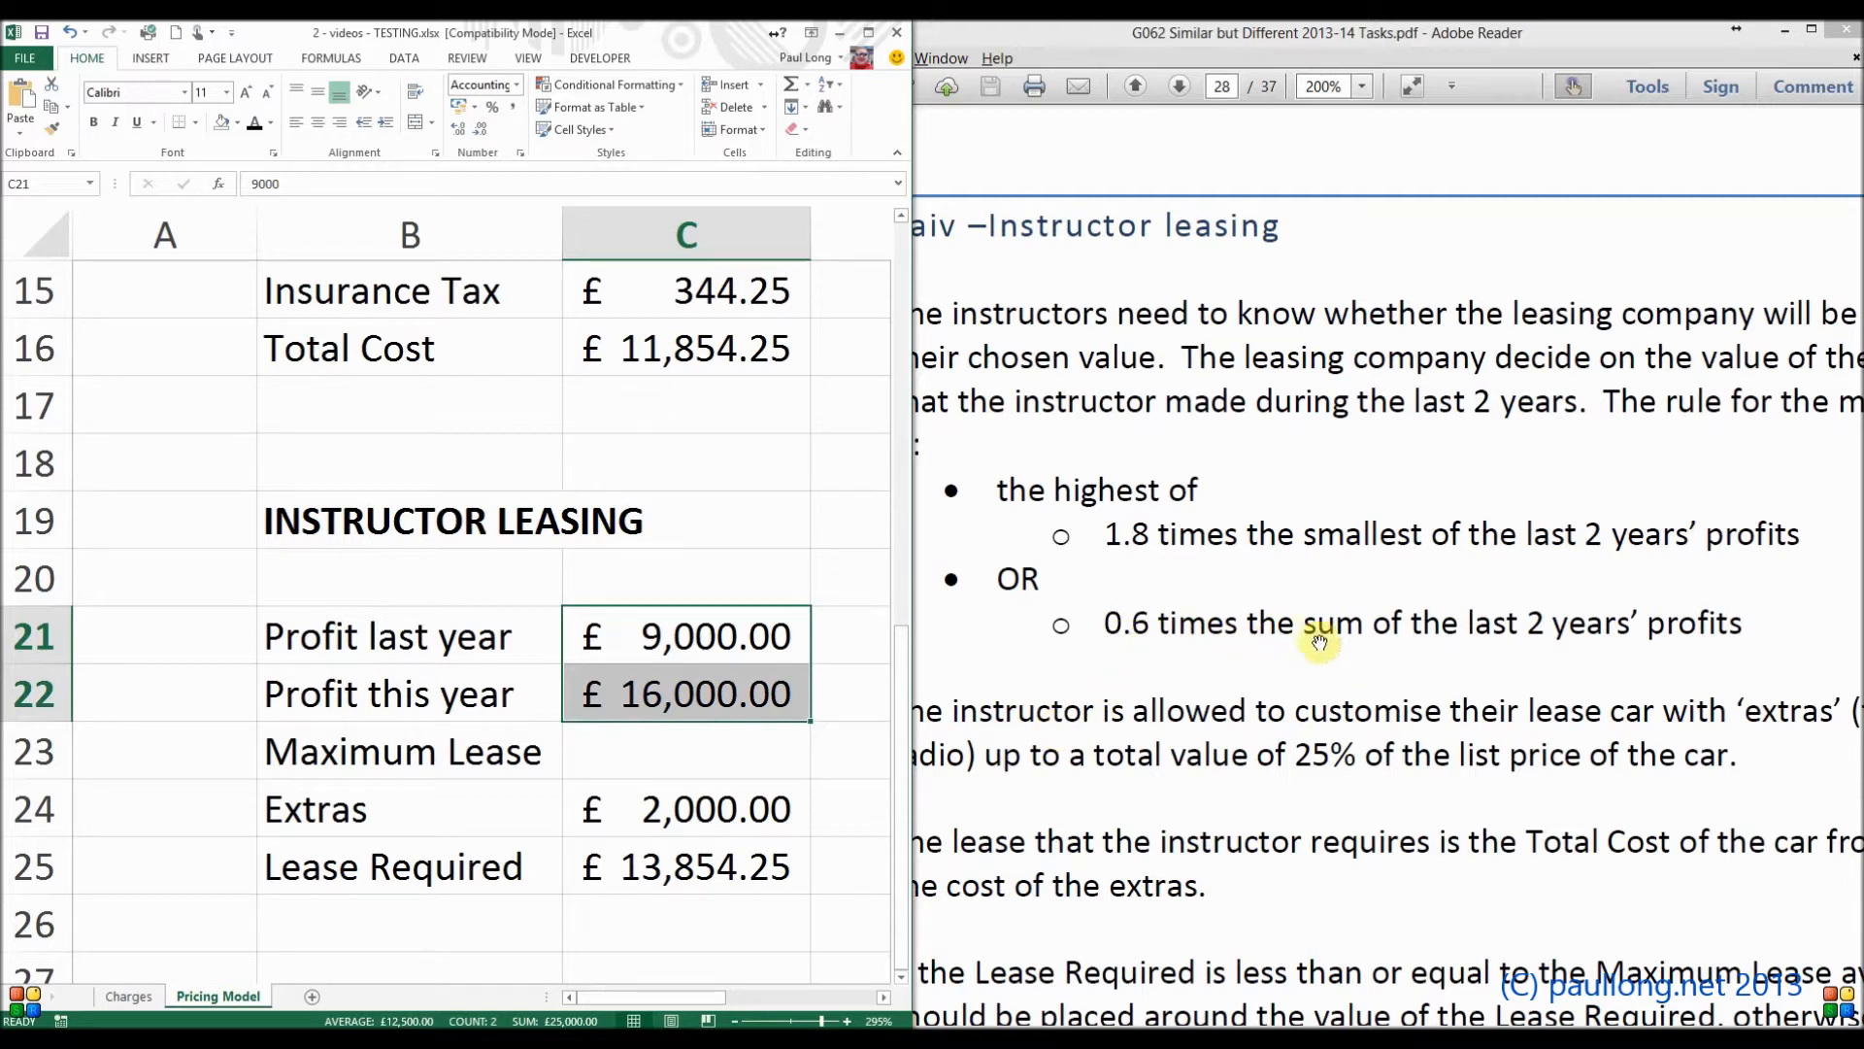
{"action": "left_click", "coordinate": [677, 641]}
{"action": "left_click_drag", "start_coordinate": [678, 672], "coordinate": [674, 693]}
{"action": "left_click_drag", "start_coordinate": [674, 693], "coordinate": [670, 711]}
Step: Start the Maximum Lease formula in C23 with 1.8 multiplied by the MIN function, chosen from the list of all functions
{"action": "left_click", "coordinate": [704, 753]}
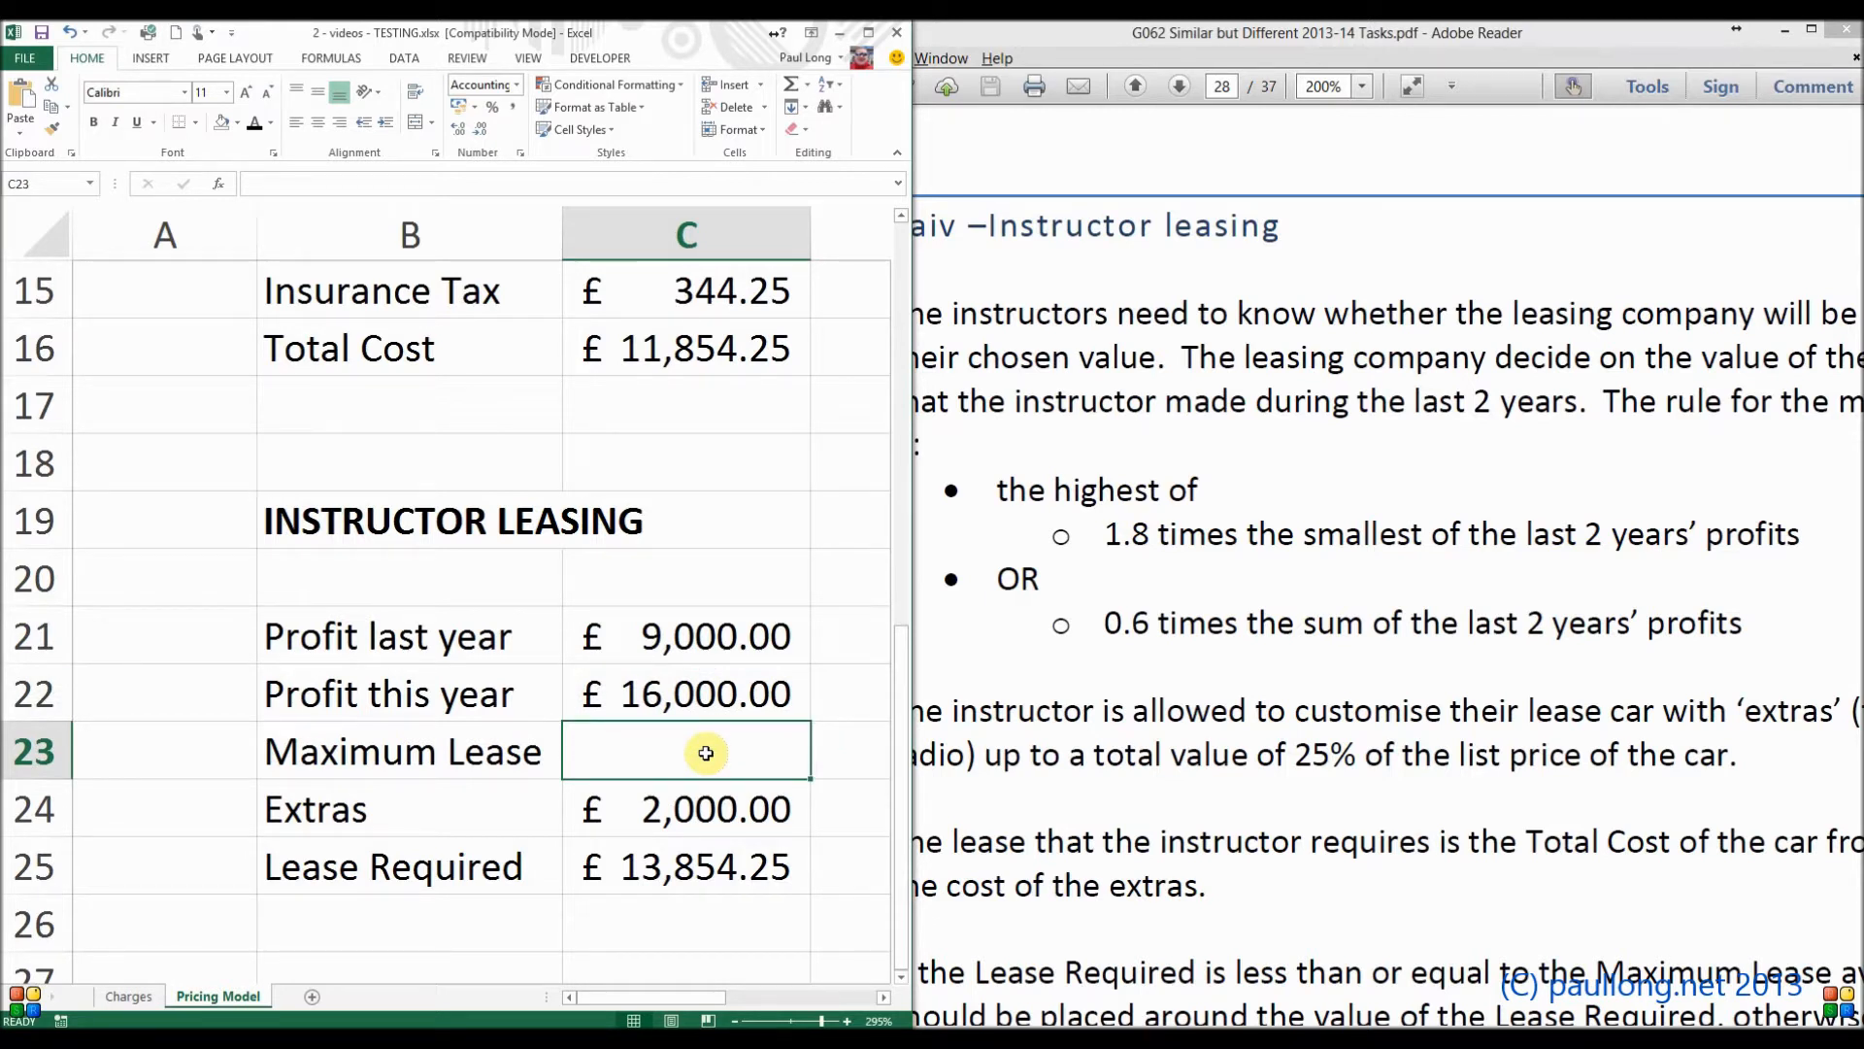
{"action": "type", "text": "=1.8*"}
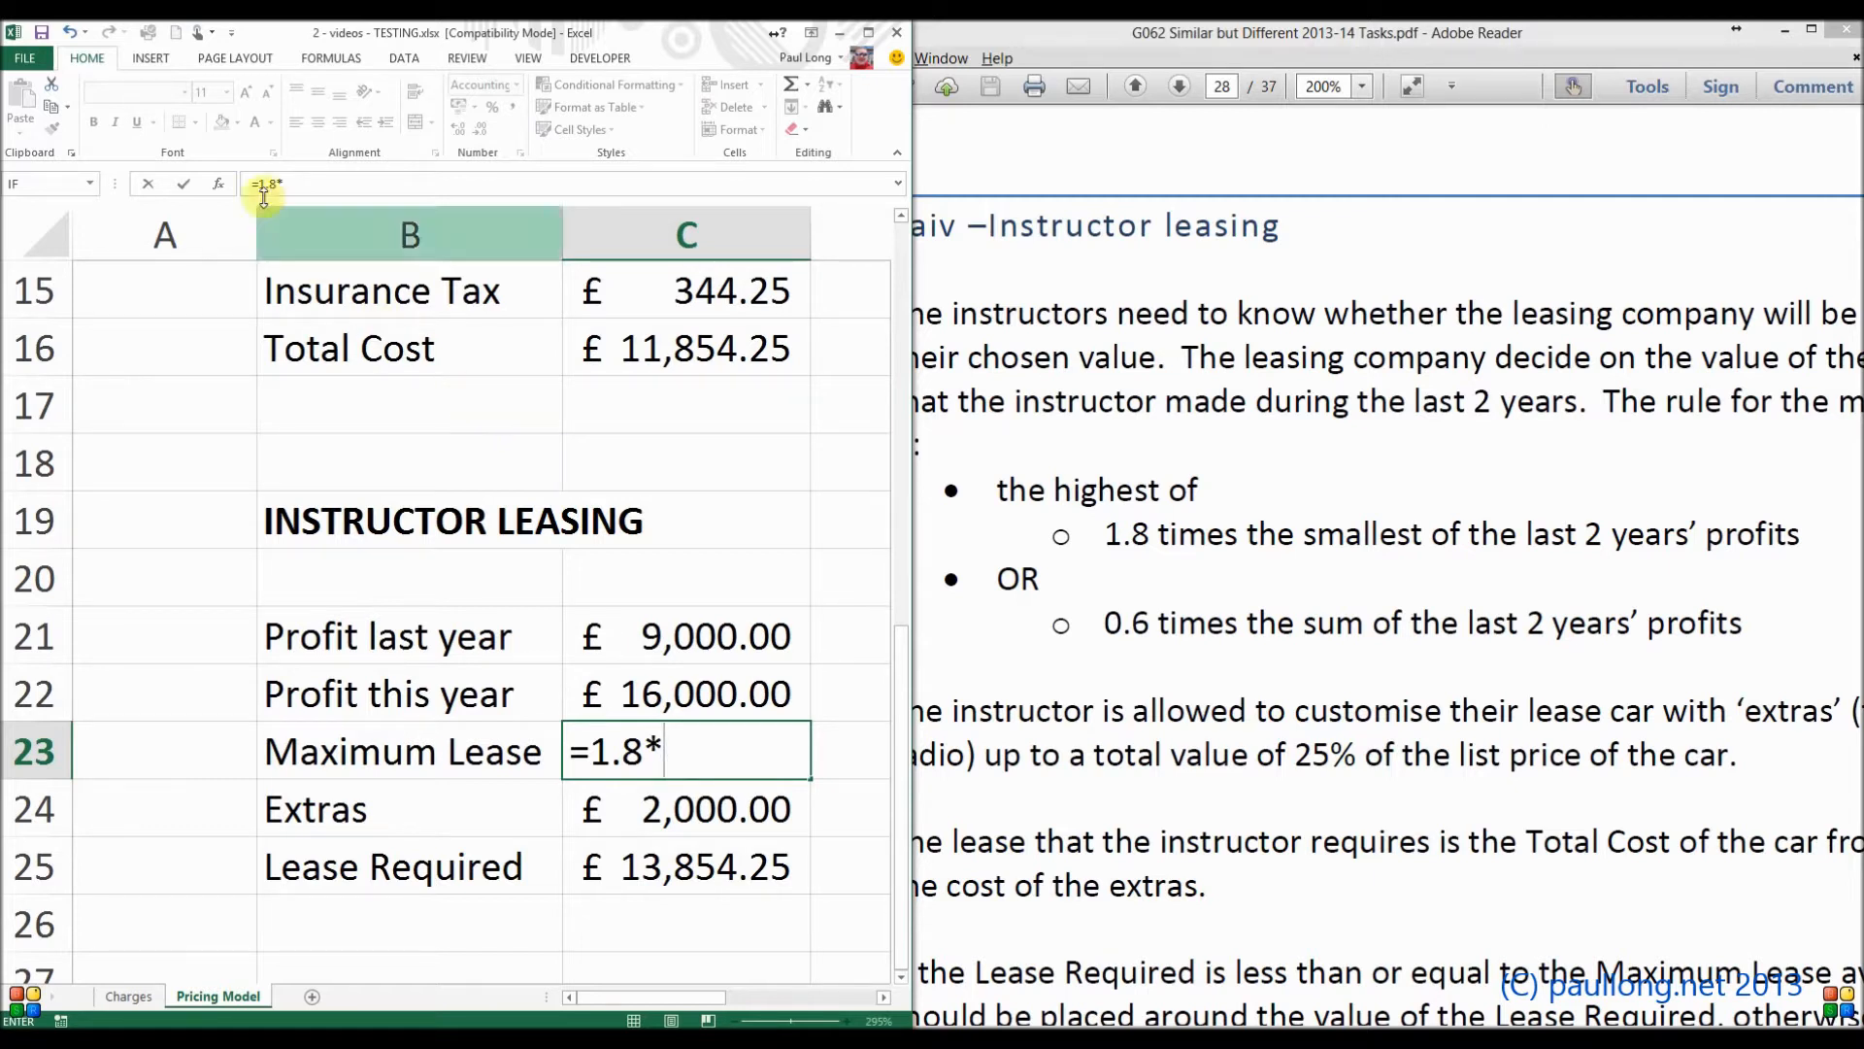
{"action": "left_click", "coordinate": [220, 186]}
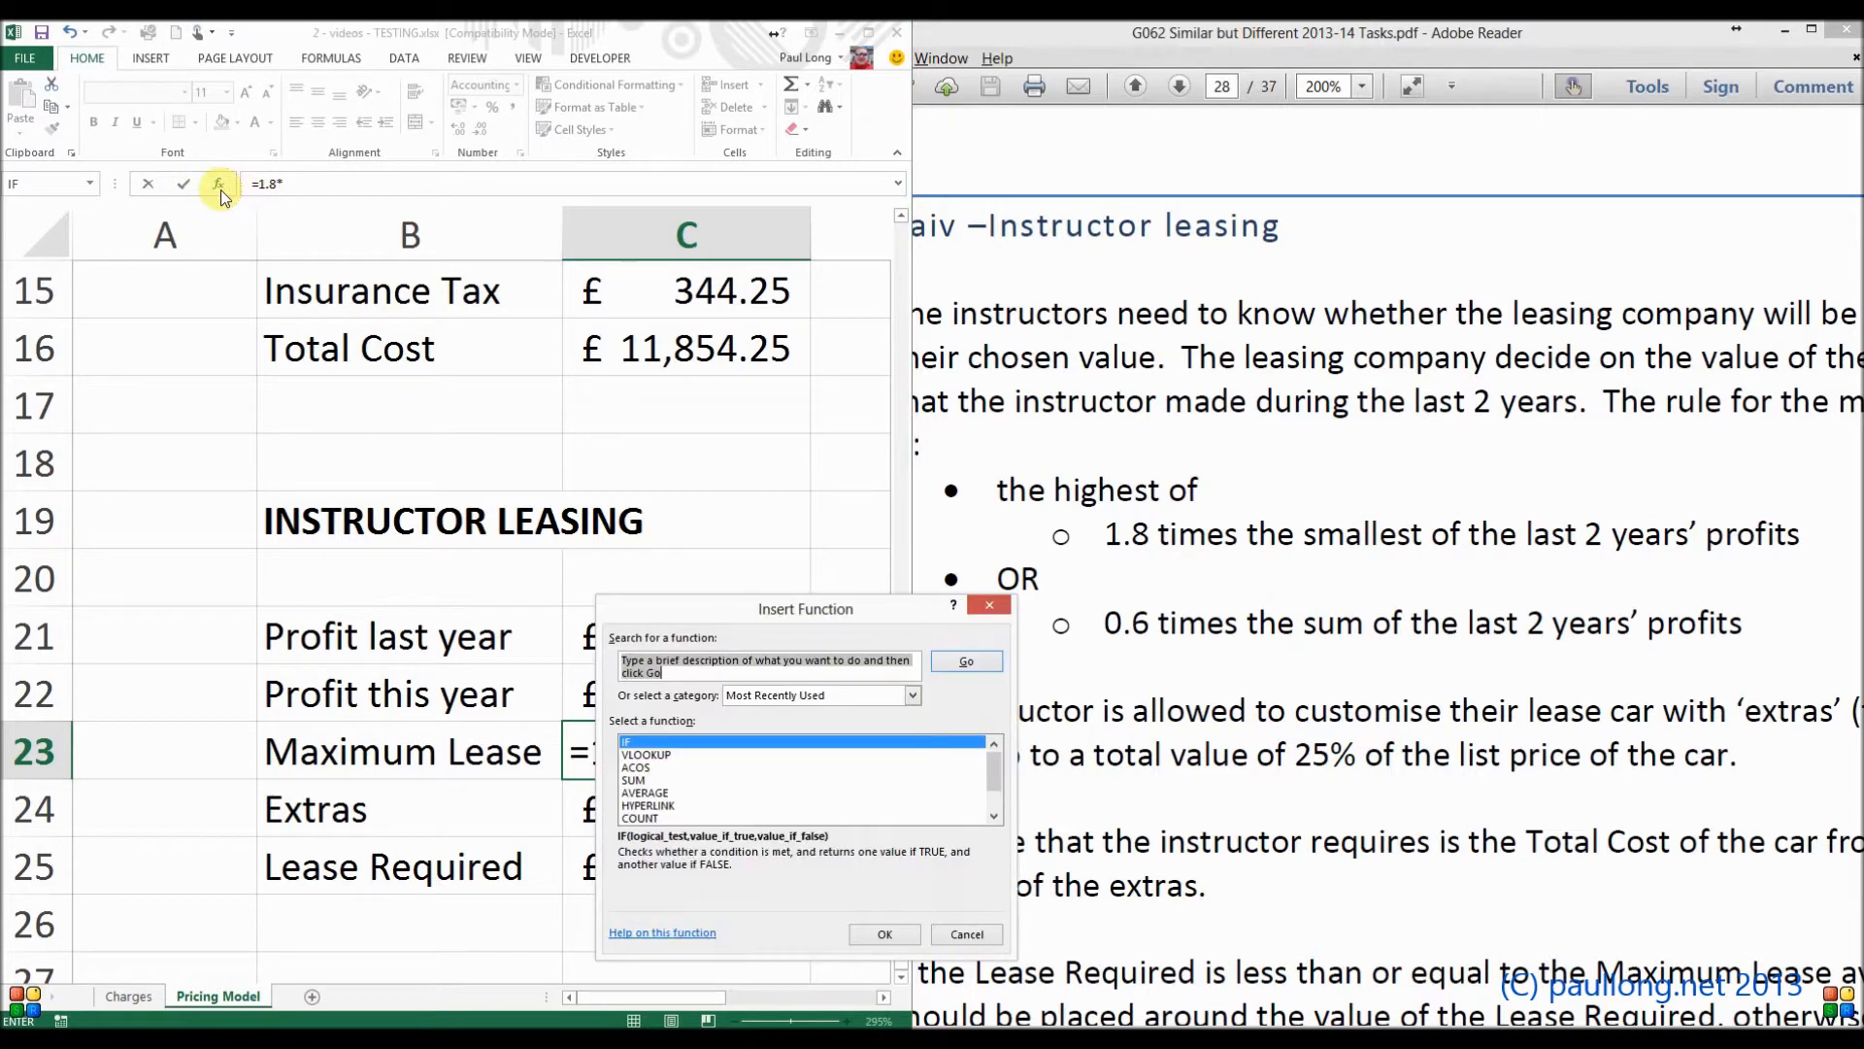
{"action": "left_click", "coordinate": [814, 697]}
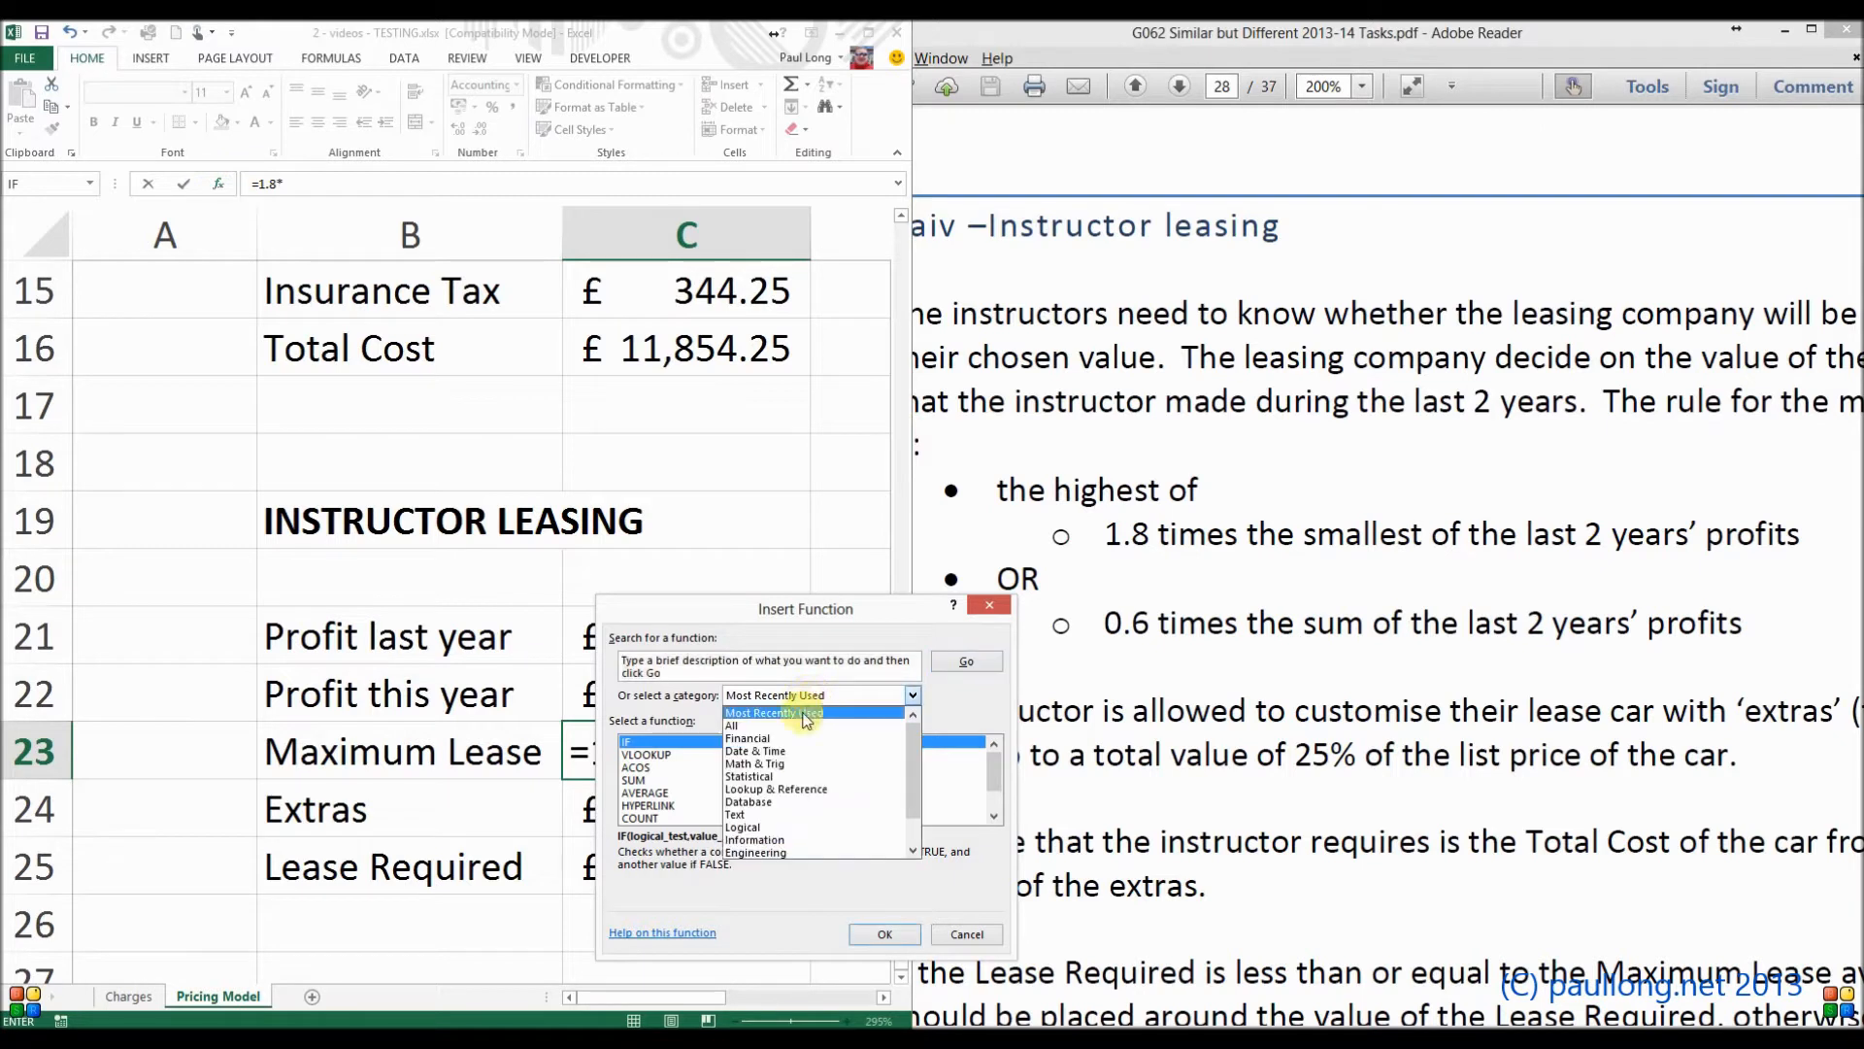
{"action": "left_click", "coordinate": [764, 728]}
{"action": "mouse_move", "coordinate": [995, 759]}
{"action": "left_mouse_down"}
{"action": "mouse_move", "coordinate": [997, 795]}
{"action": "mouse_move", "coordinate": [997, 769]}
{"action": "left_mouse_up"}
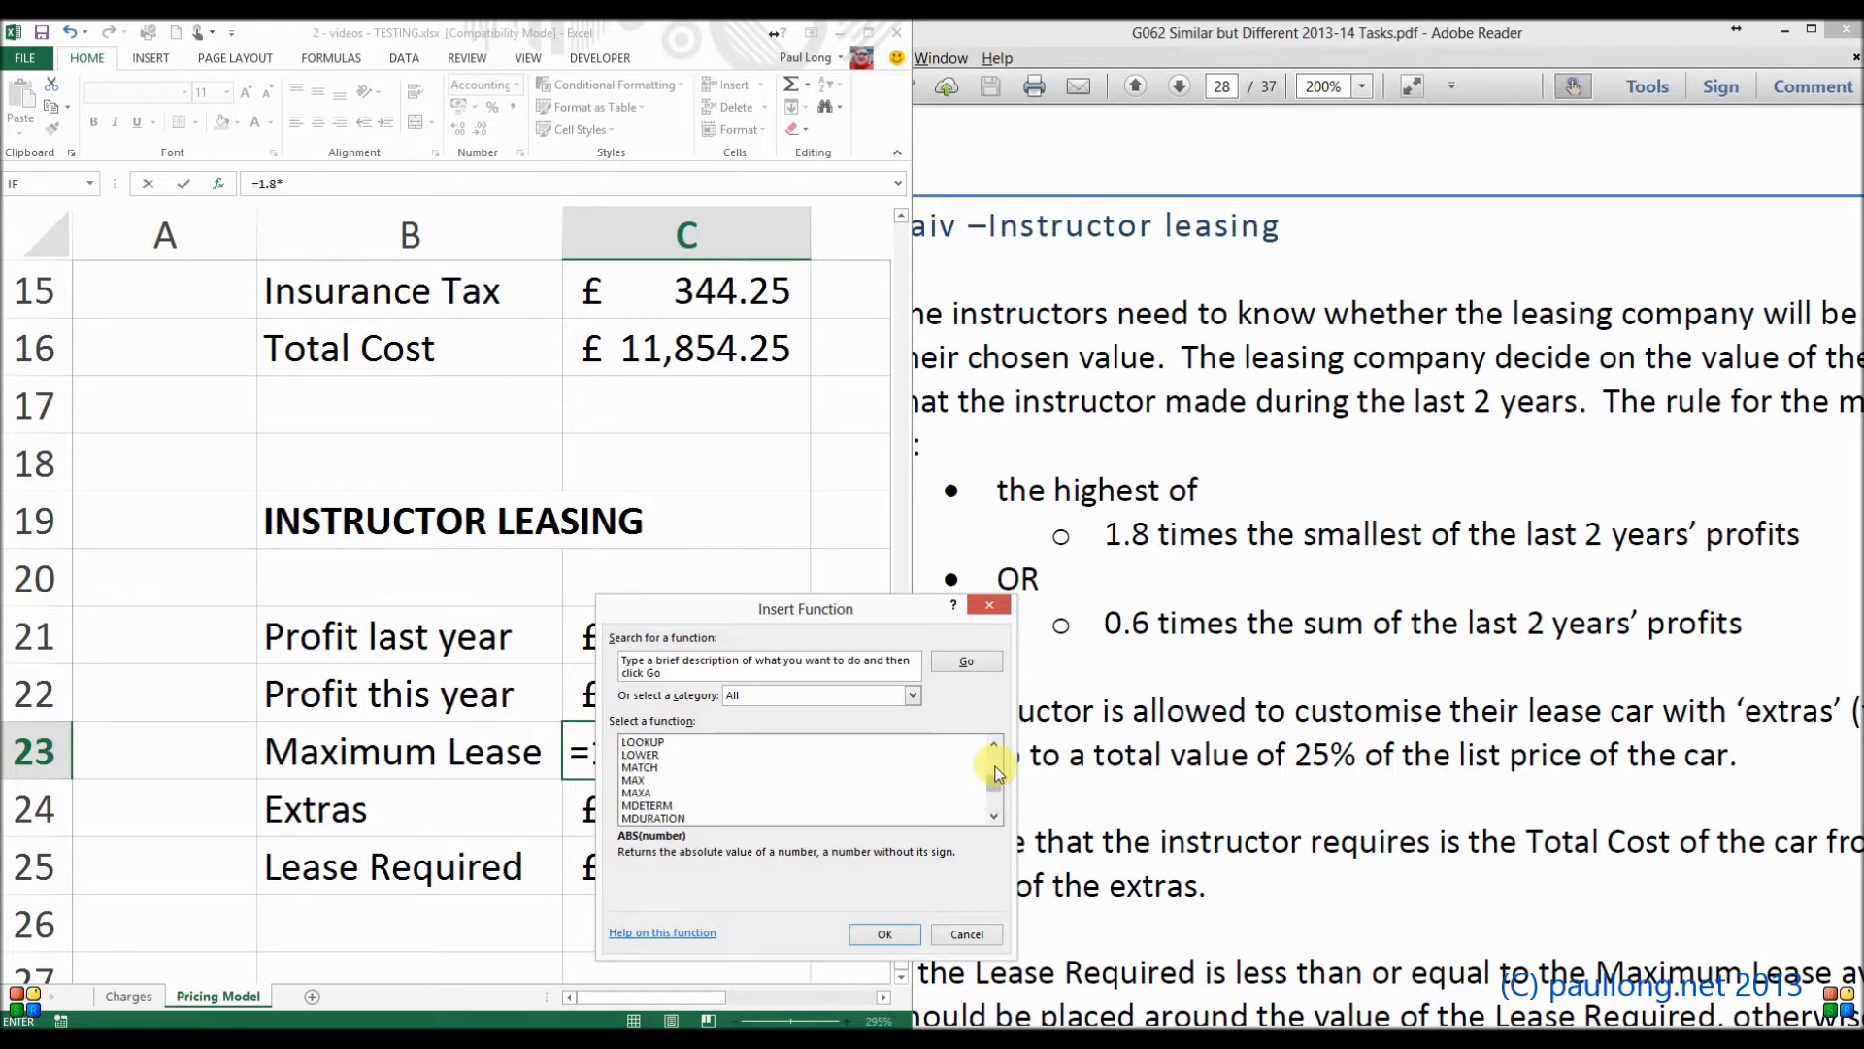
{"action": "left_click", "coordinate": [993, 820]}
{"action": "left_click", "coordinate": [992, 821]}
{"action": "left_click", "coordinate": [993, 821]}
{"action": "left_click", "coordinate": [992, 820]}
{"action": "left_click", "coordinate": [631, 805]}
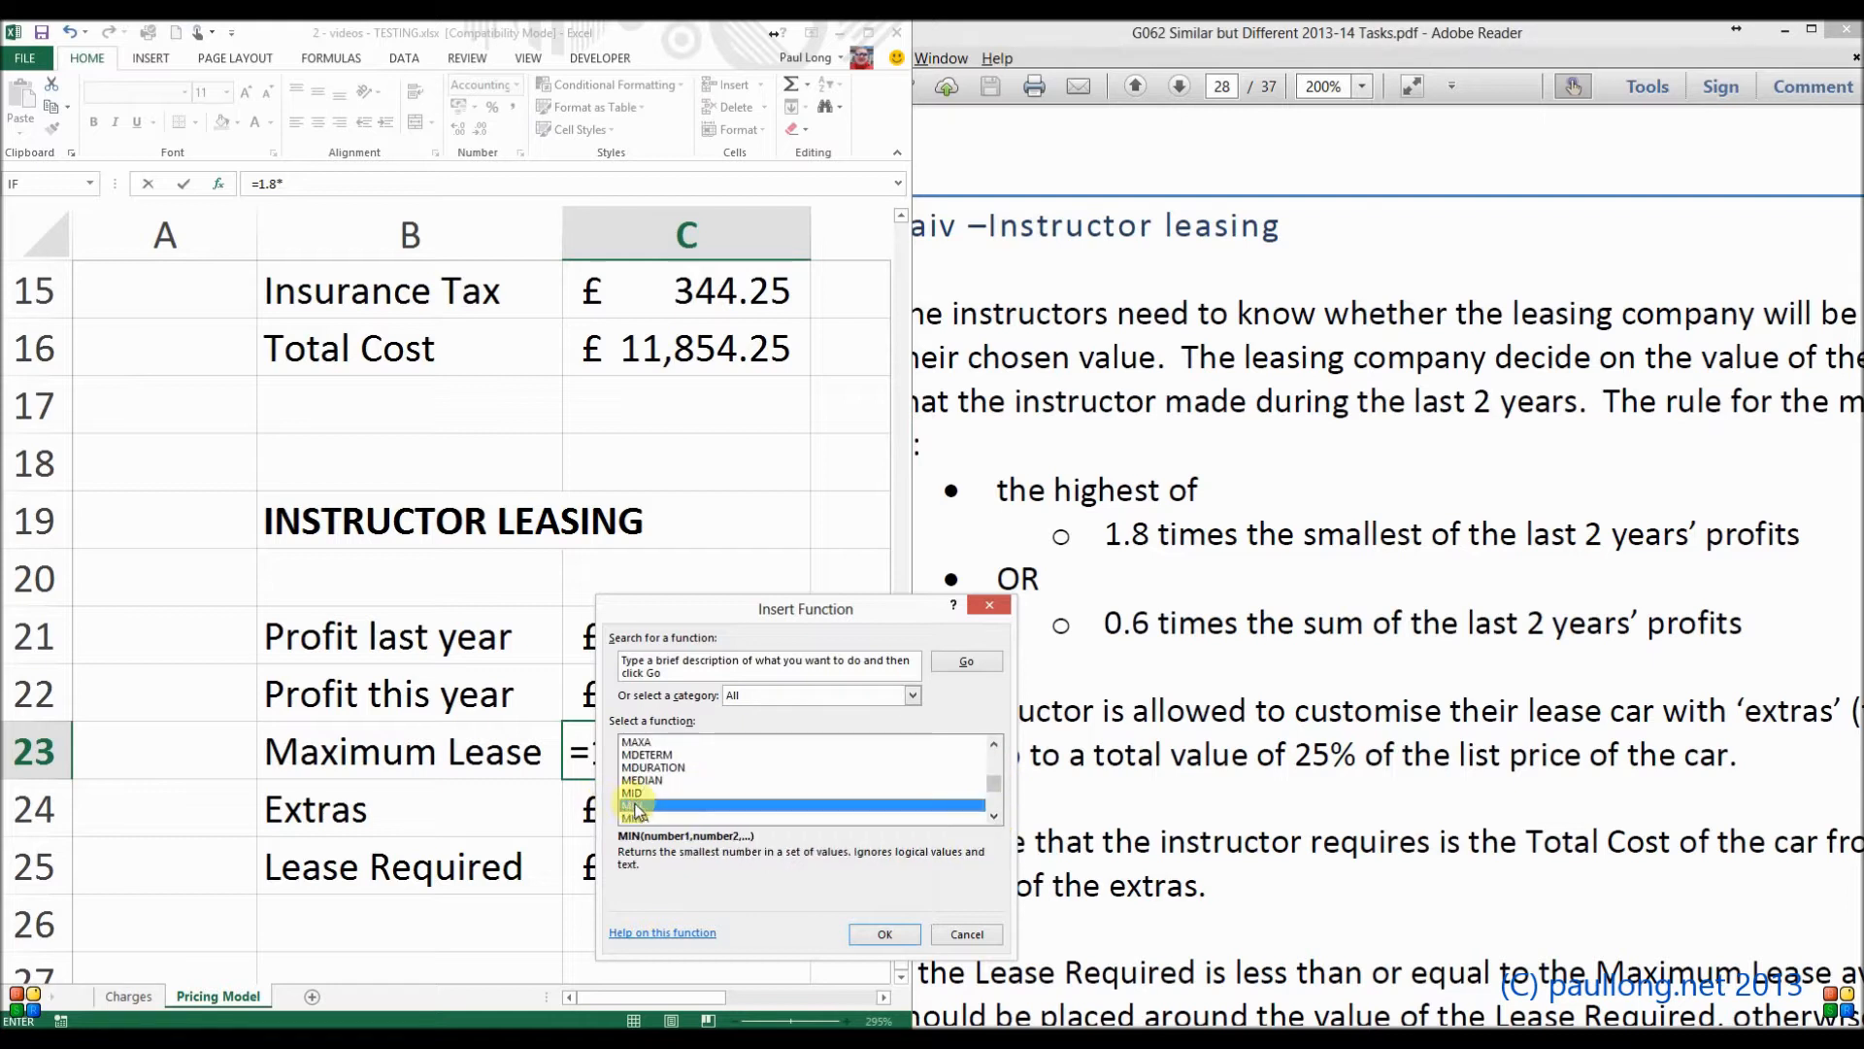
{"action": "left_click", "coordinate": [882, 934]}
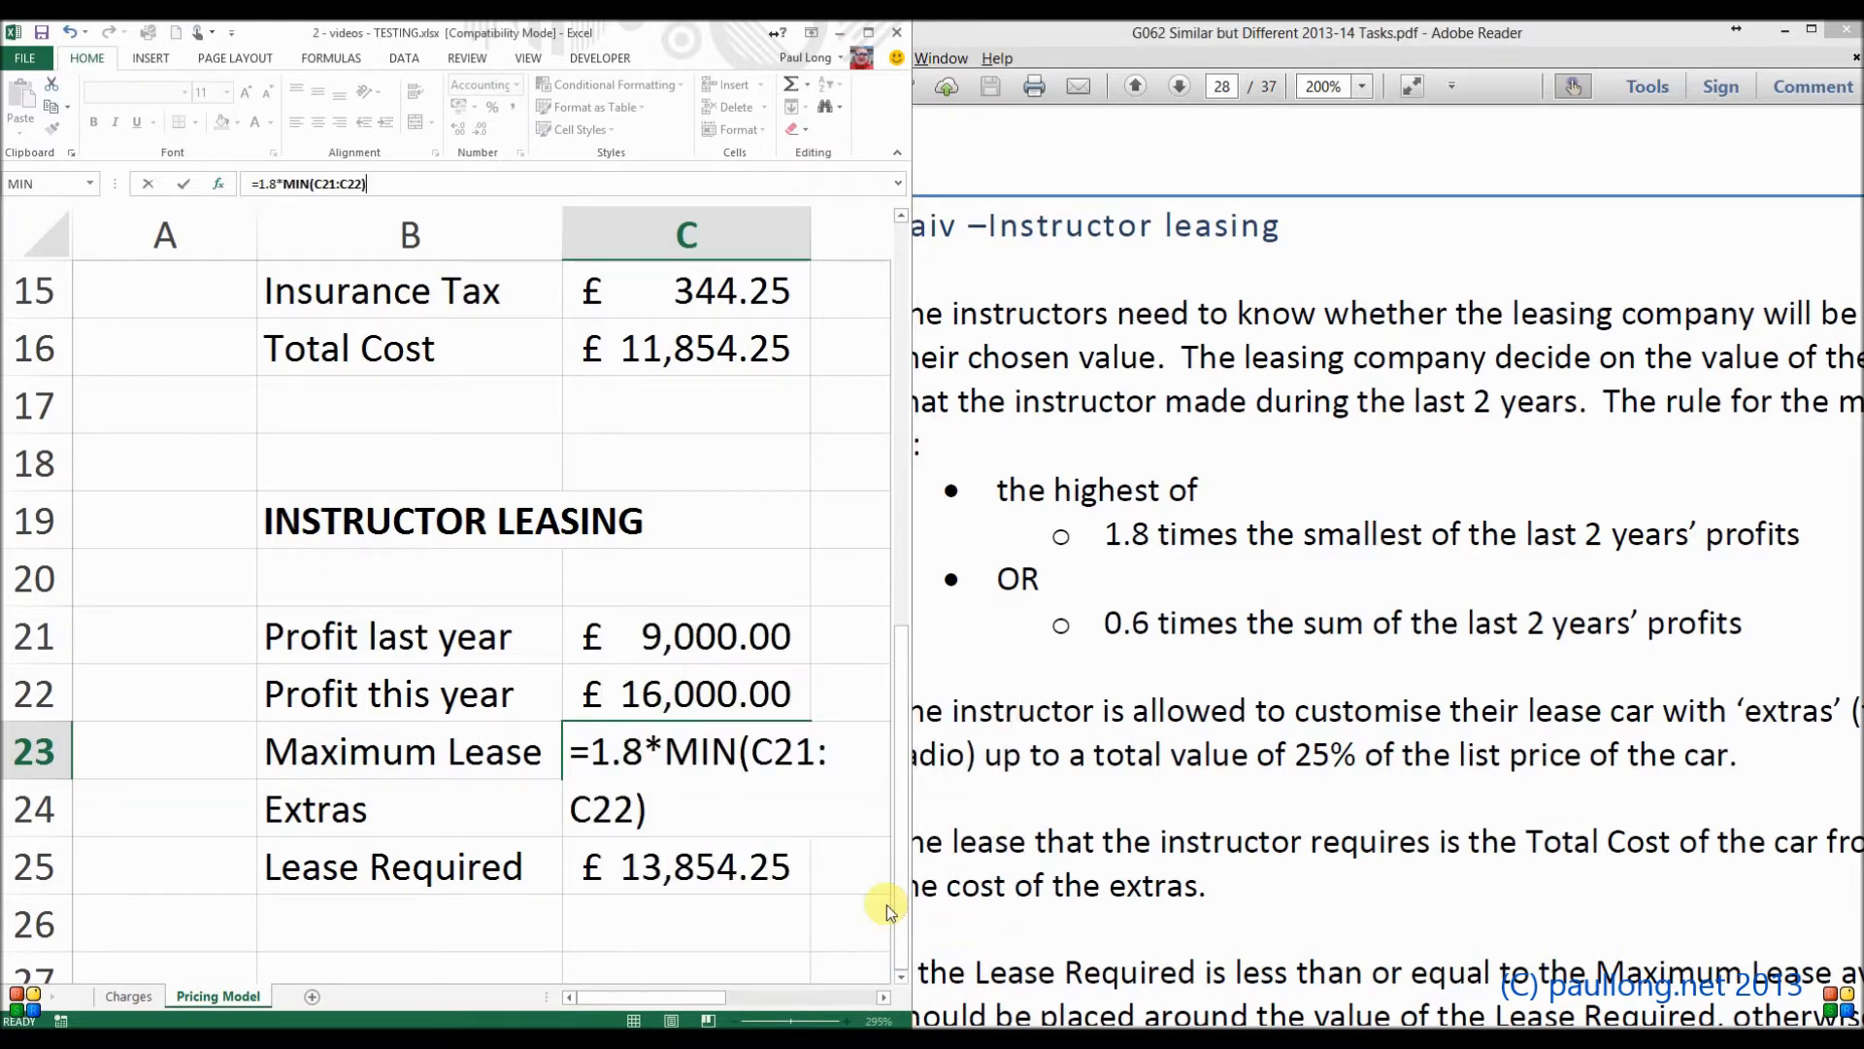
Step: Use the two profit cells C21:C22 as the MIN function's argument and enter the formula
{"action": "left_click_drag", "start_coordinate": [753, 626], "coordinate": [1093, 614]}
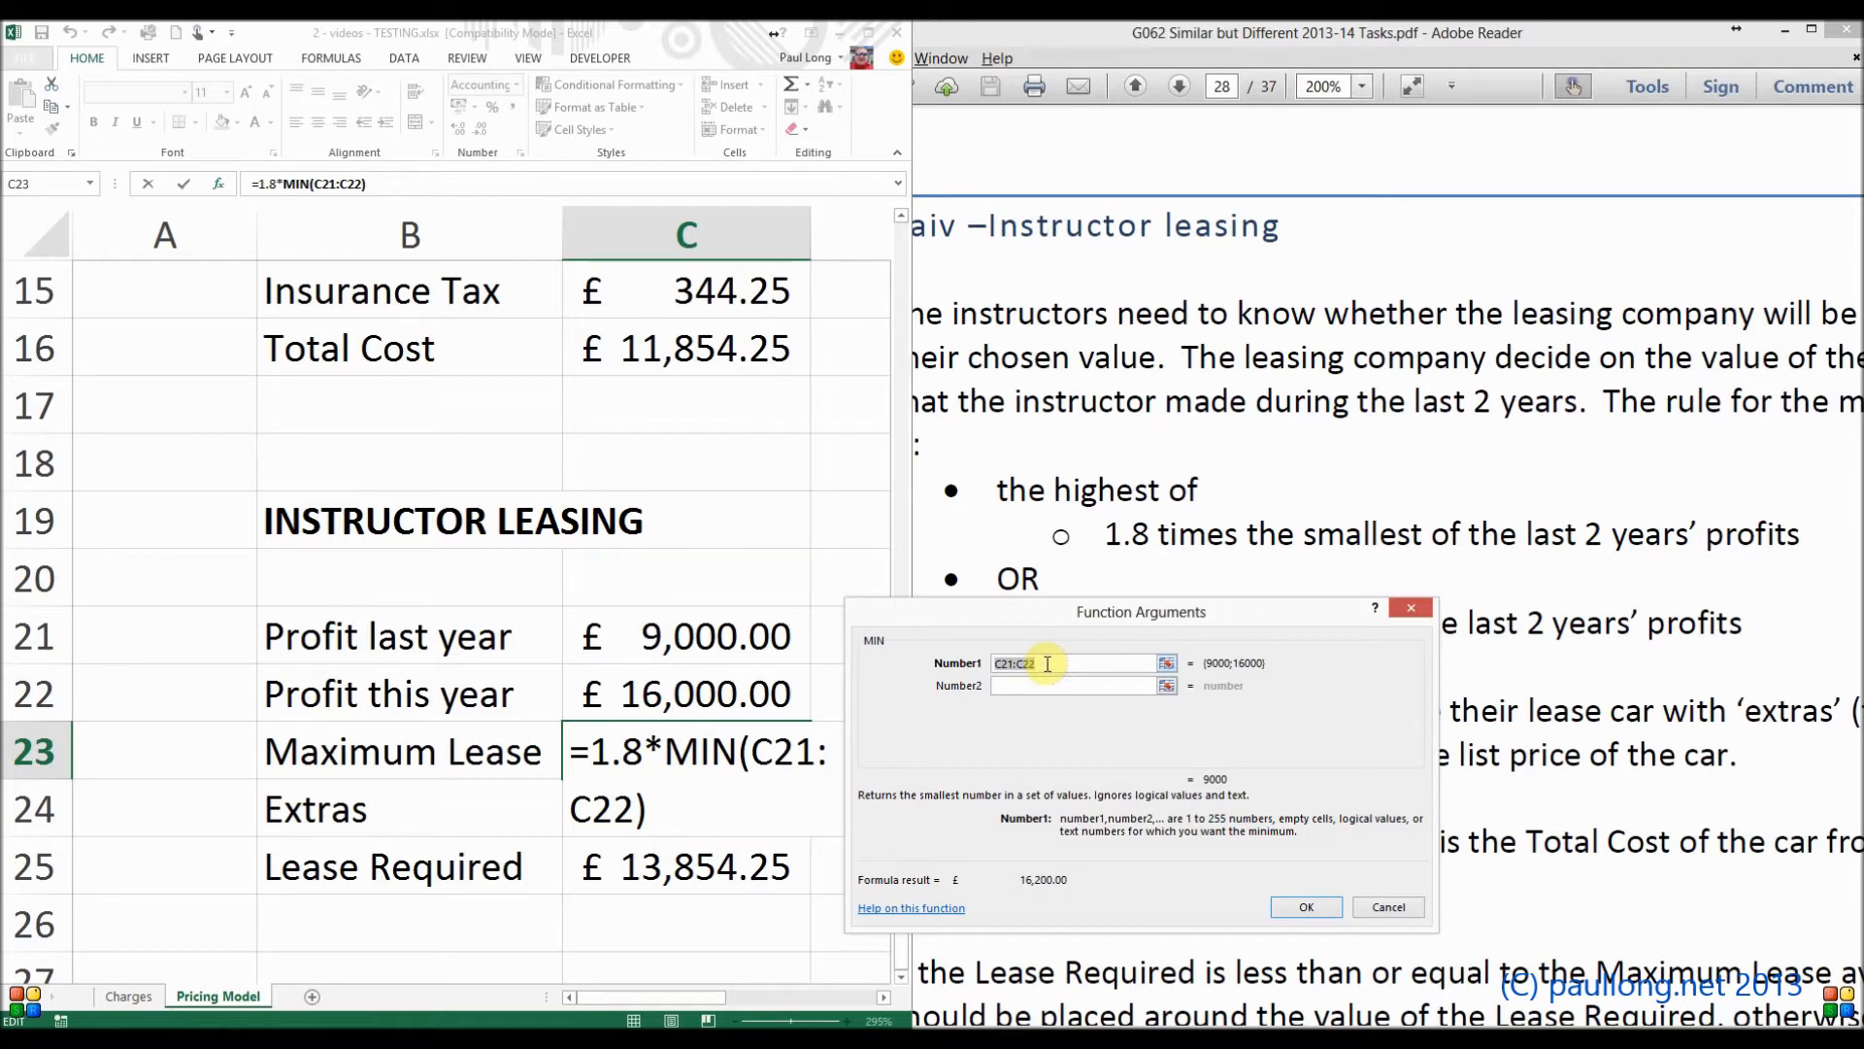
{"action": "left_click_drag", "start_coordinate": [686, 641], "coordinate": [695, 693]}
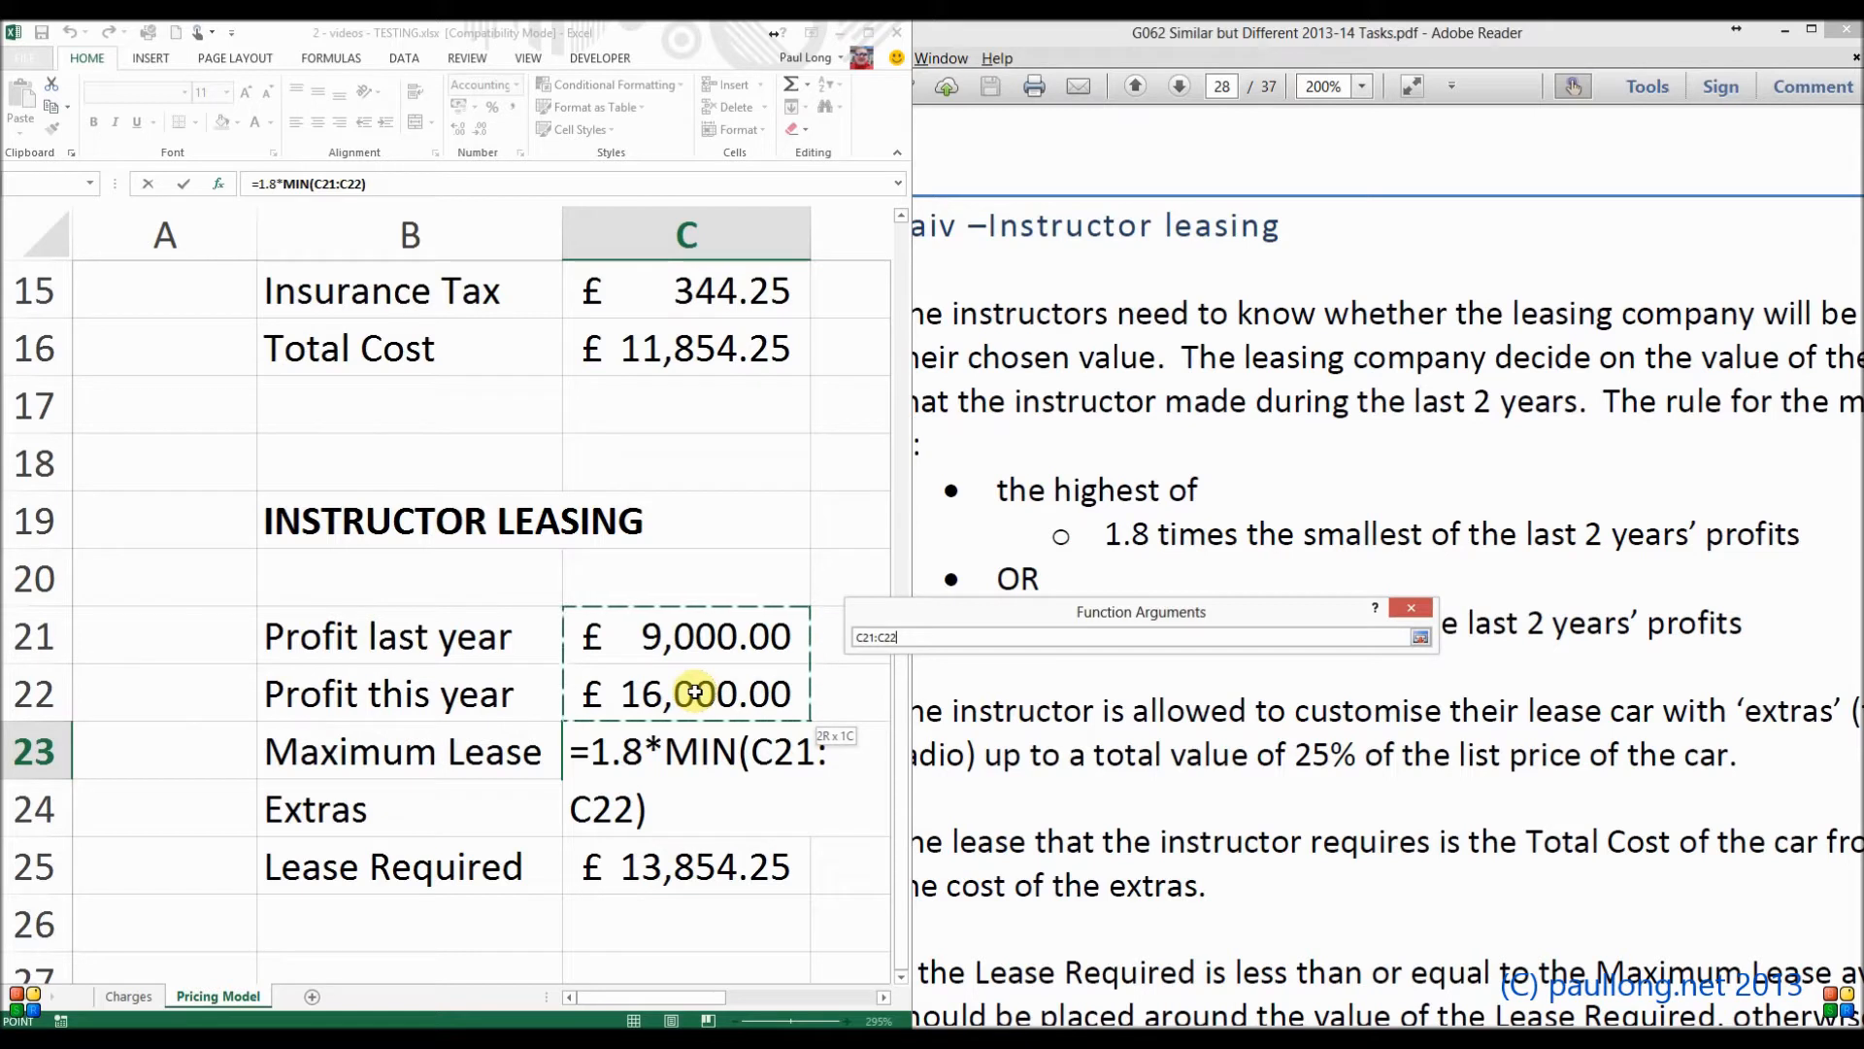
{"action": "left_click_drag", "start_coordinate": [695, 692], "coordinate": [695, 692]}
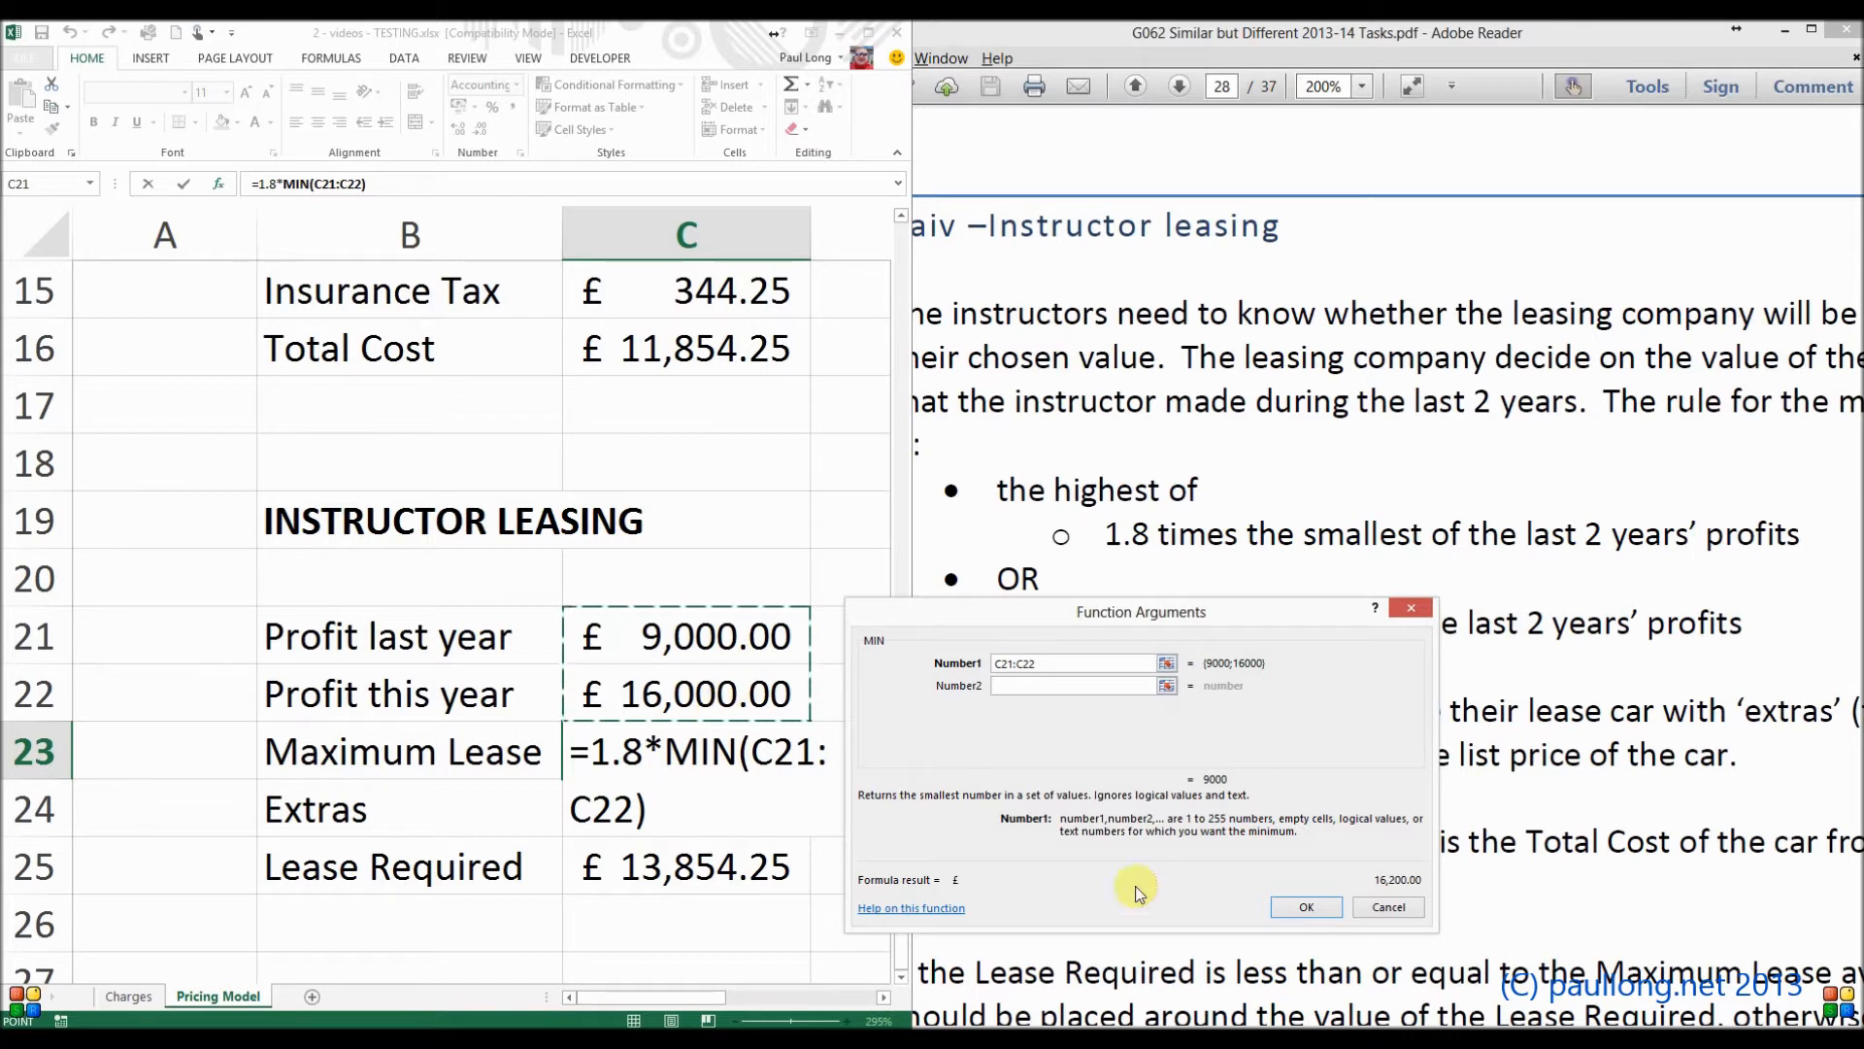
{"action": "left_click", "coordinate": [1306, 906]}
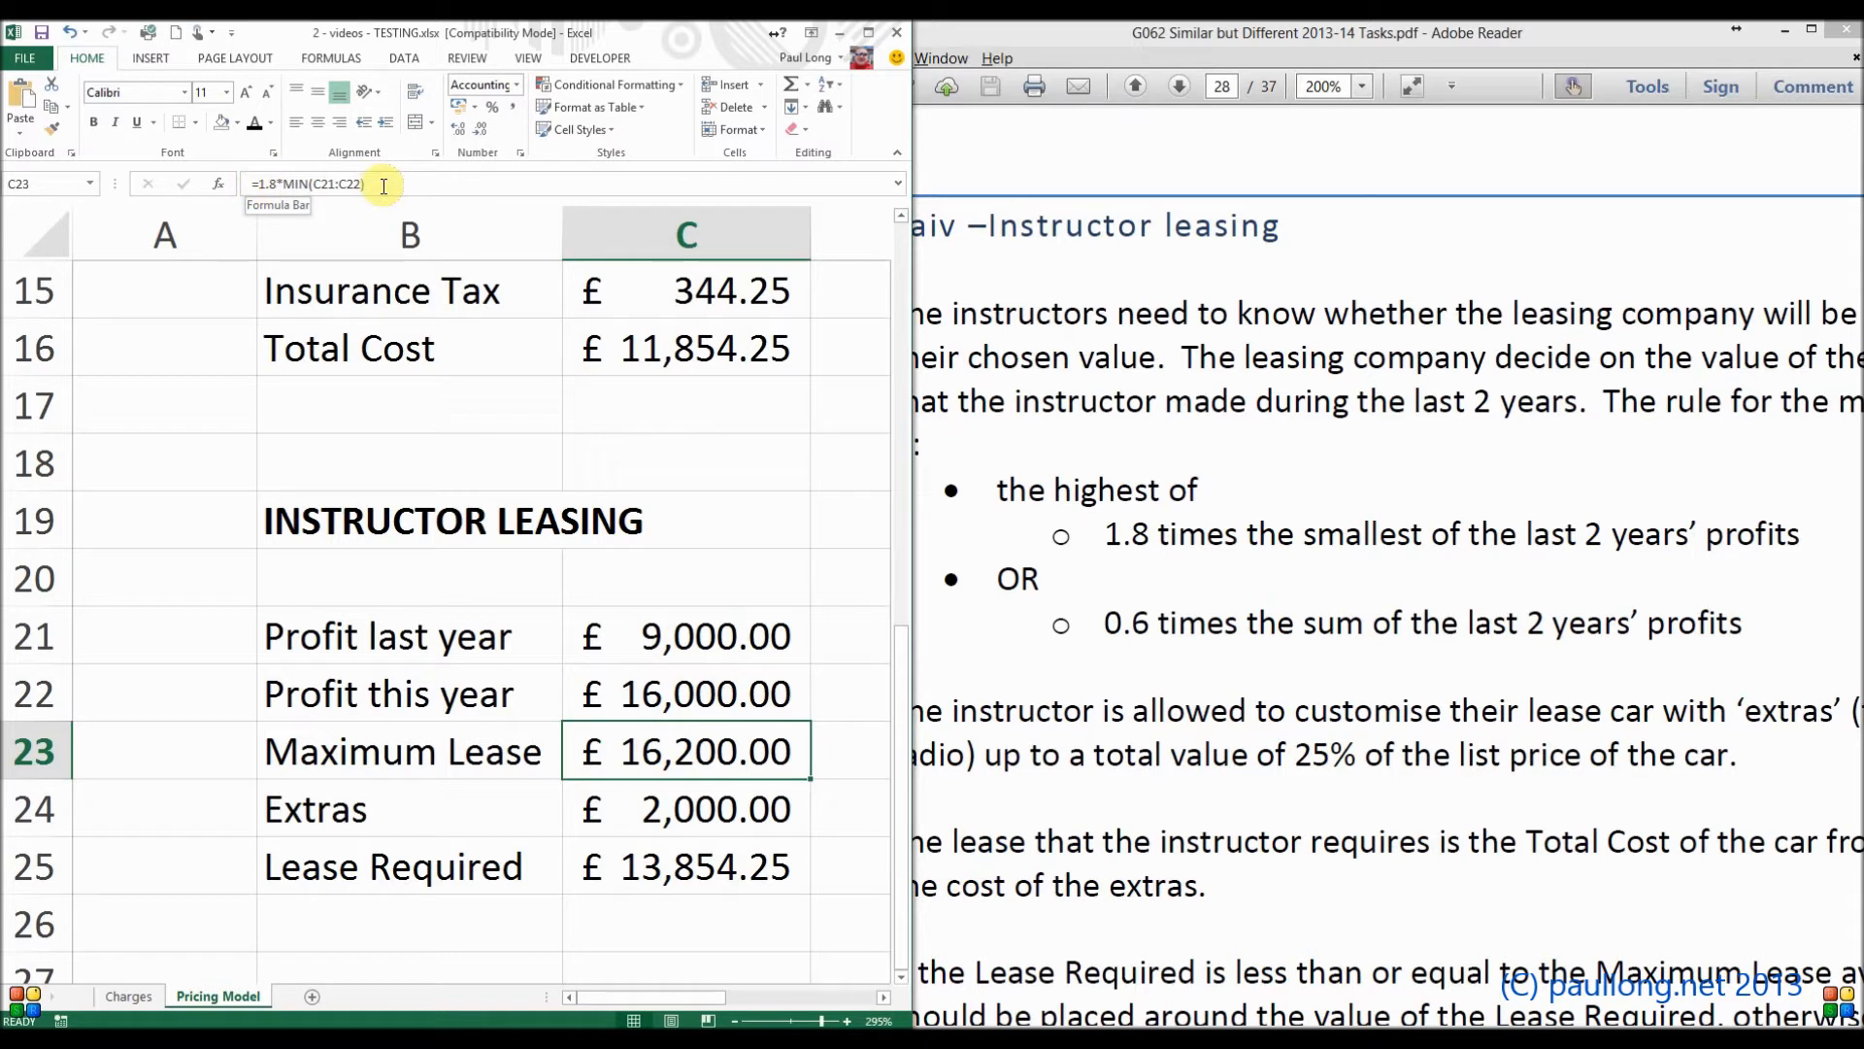
Step: Edit the Maximum Lease formula to make 1.8*MIN(C21:C22) the first argument of a MAX function
{"action": "left_click", "coordinate": [255, 184]}
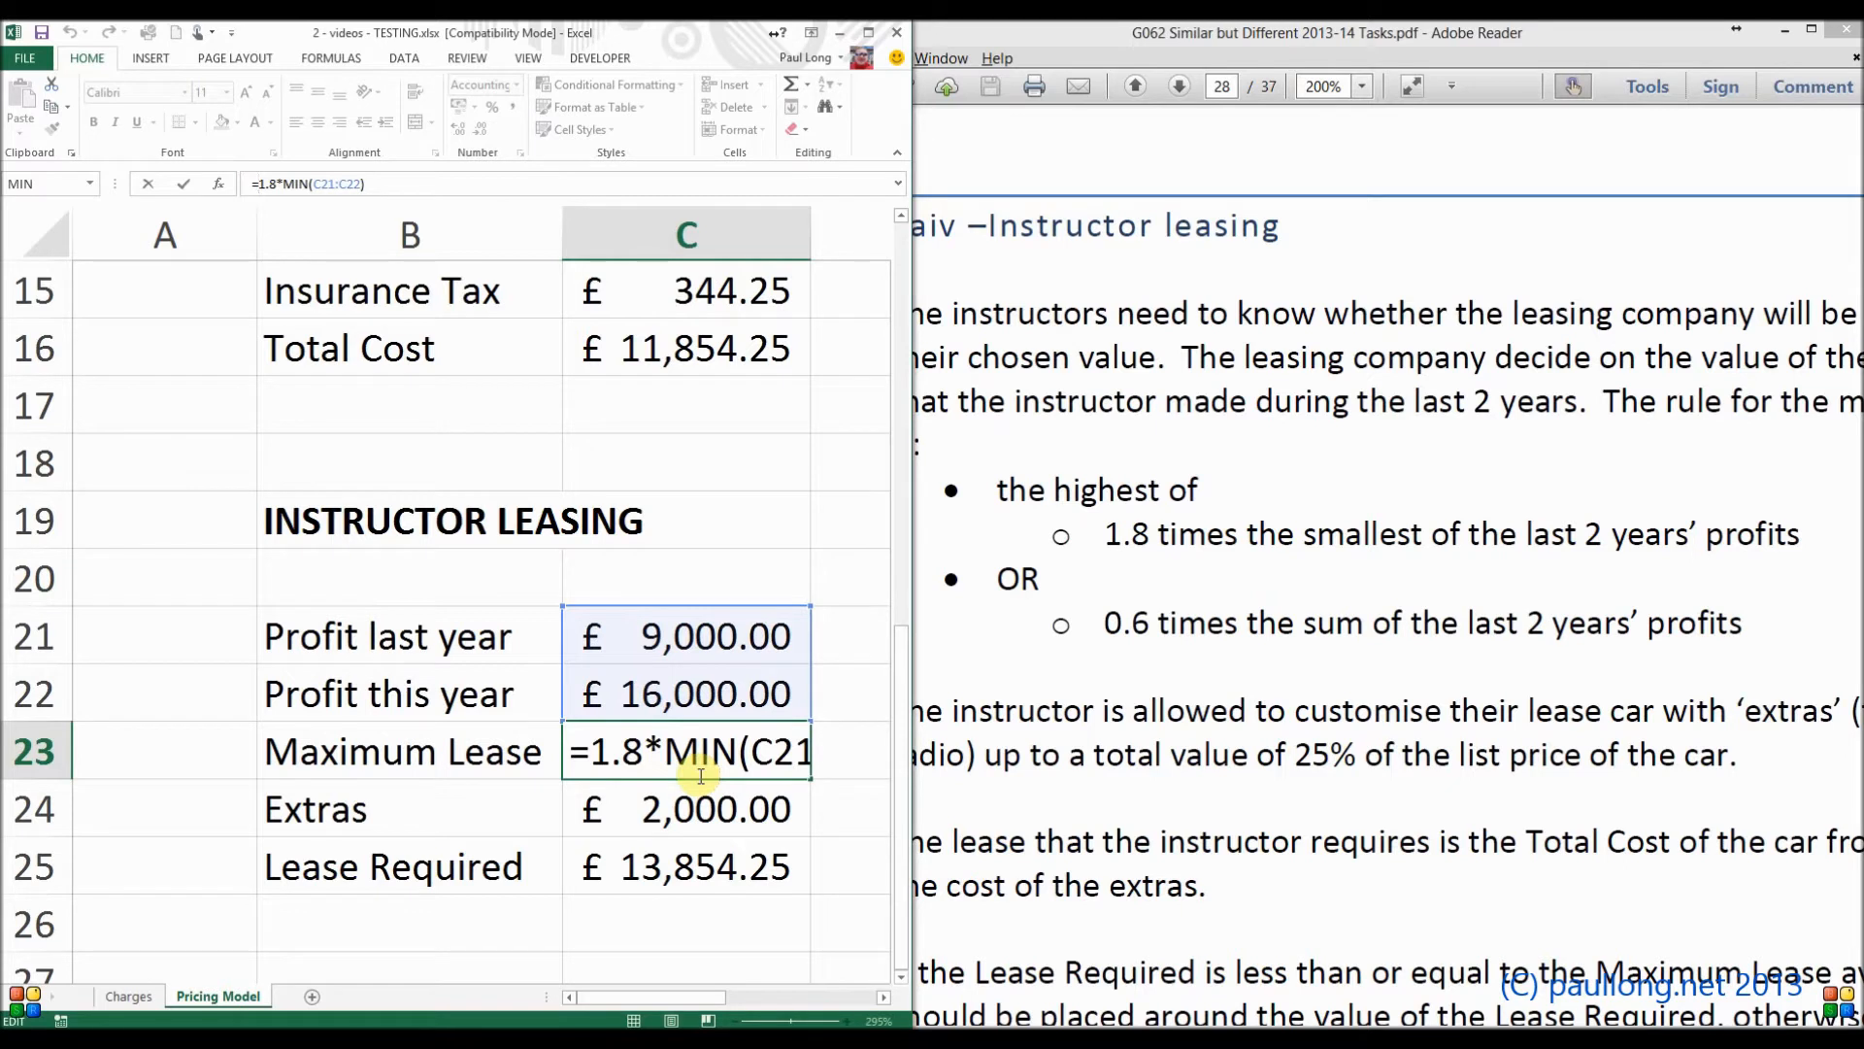
{"action": "type", "text": "="}
{"action": "key", "text": "BackSpace"}
{"action": "type", "text": "max"}
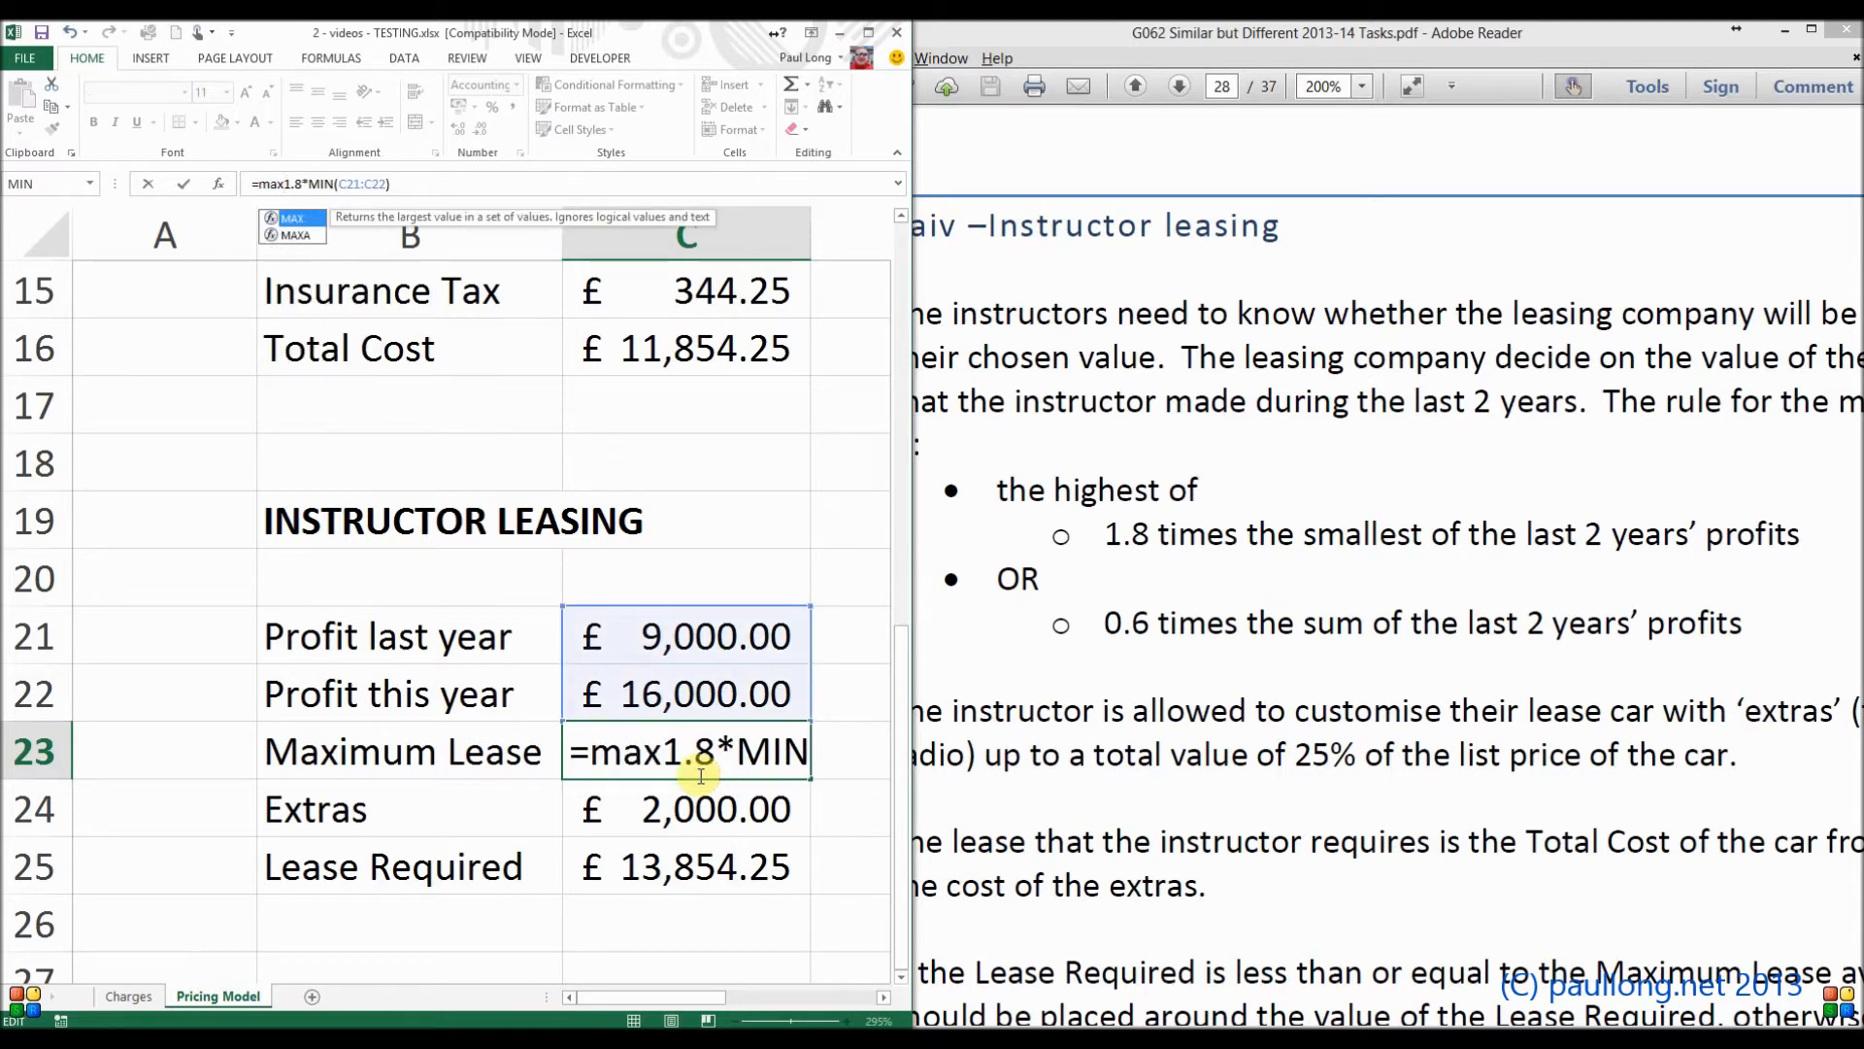
{"action": "type", "text": "("}
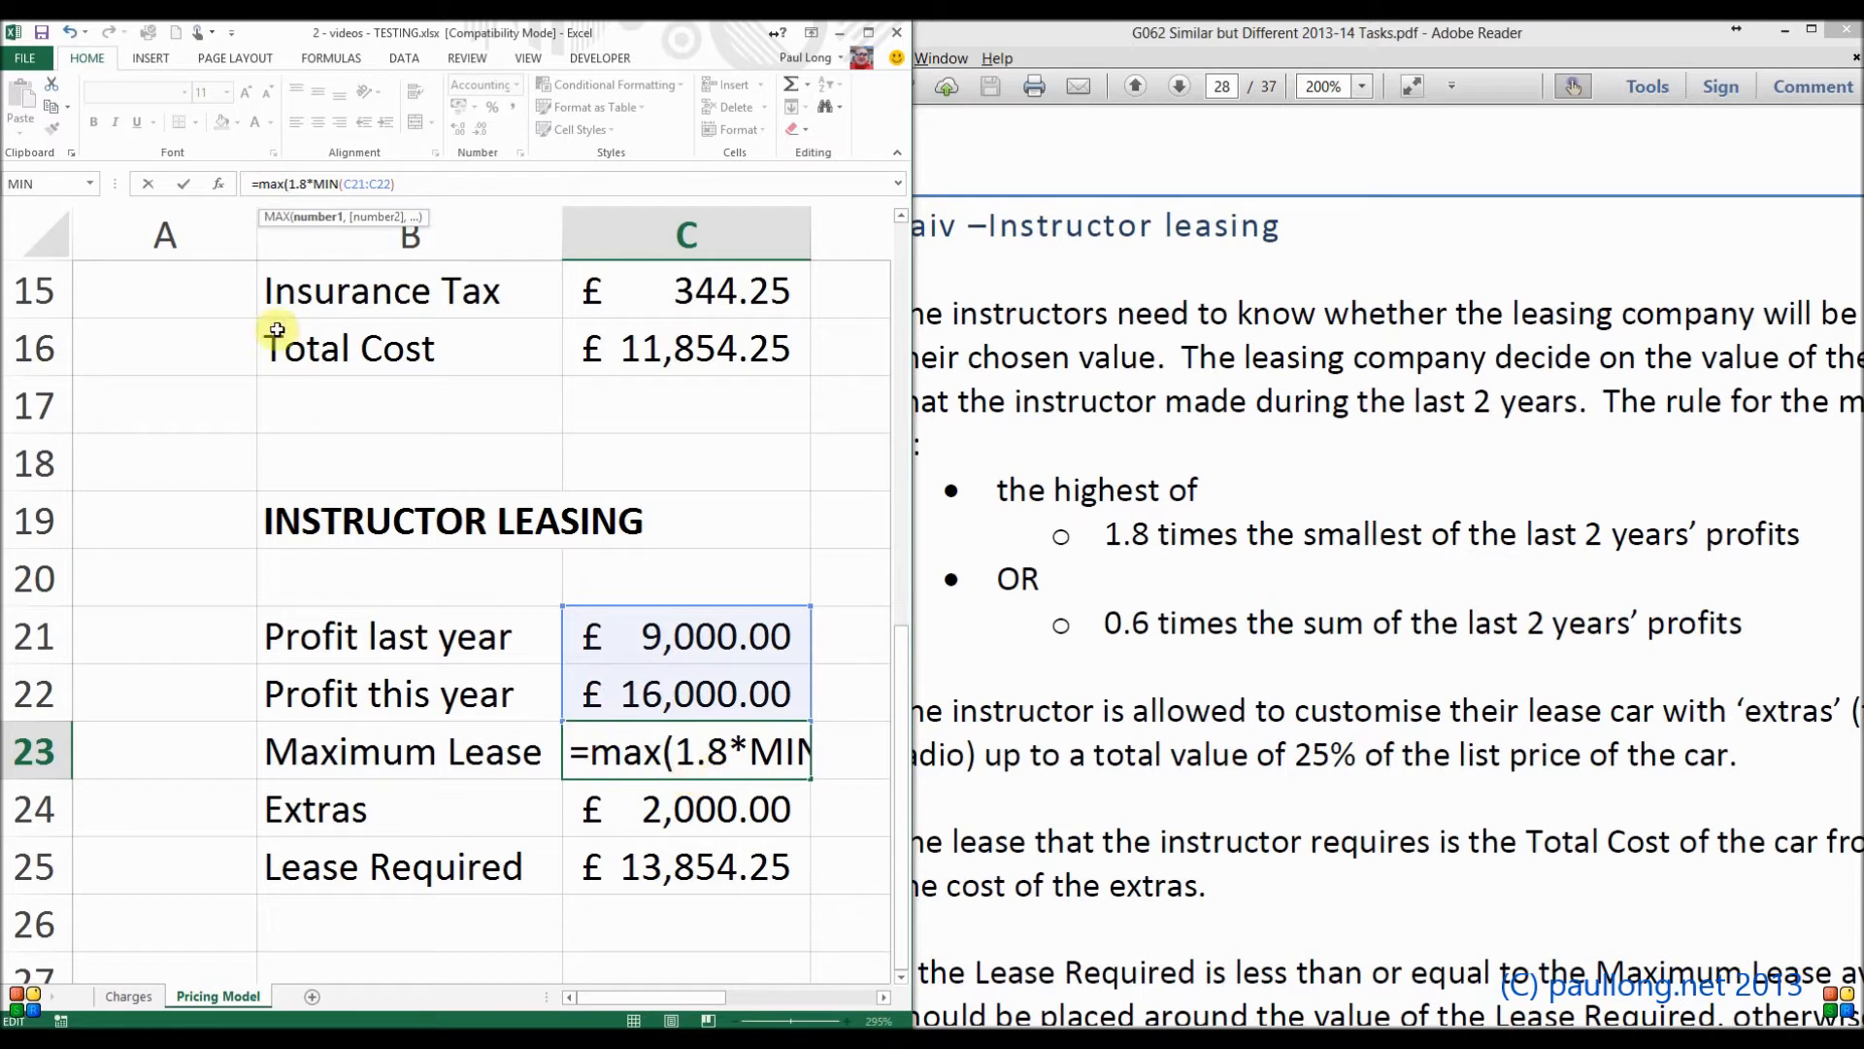
{"action": "left_click", "coordinate": [412, 183]}
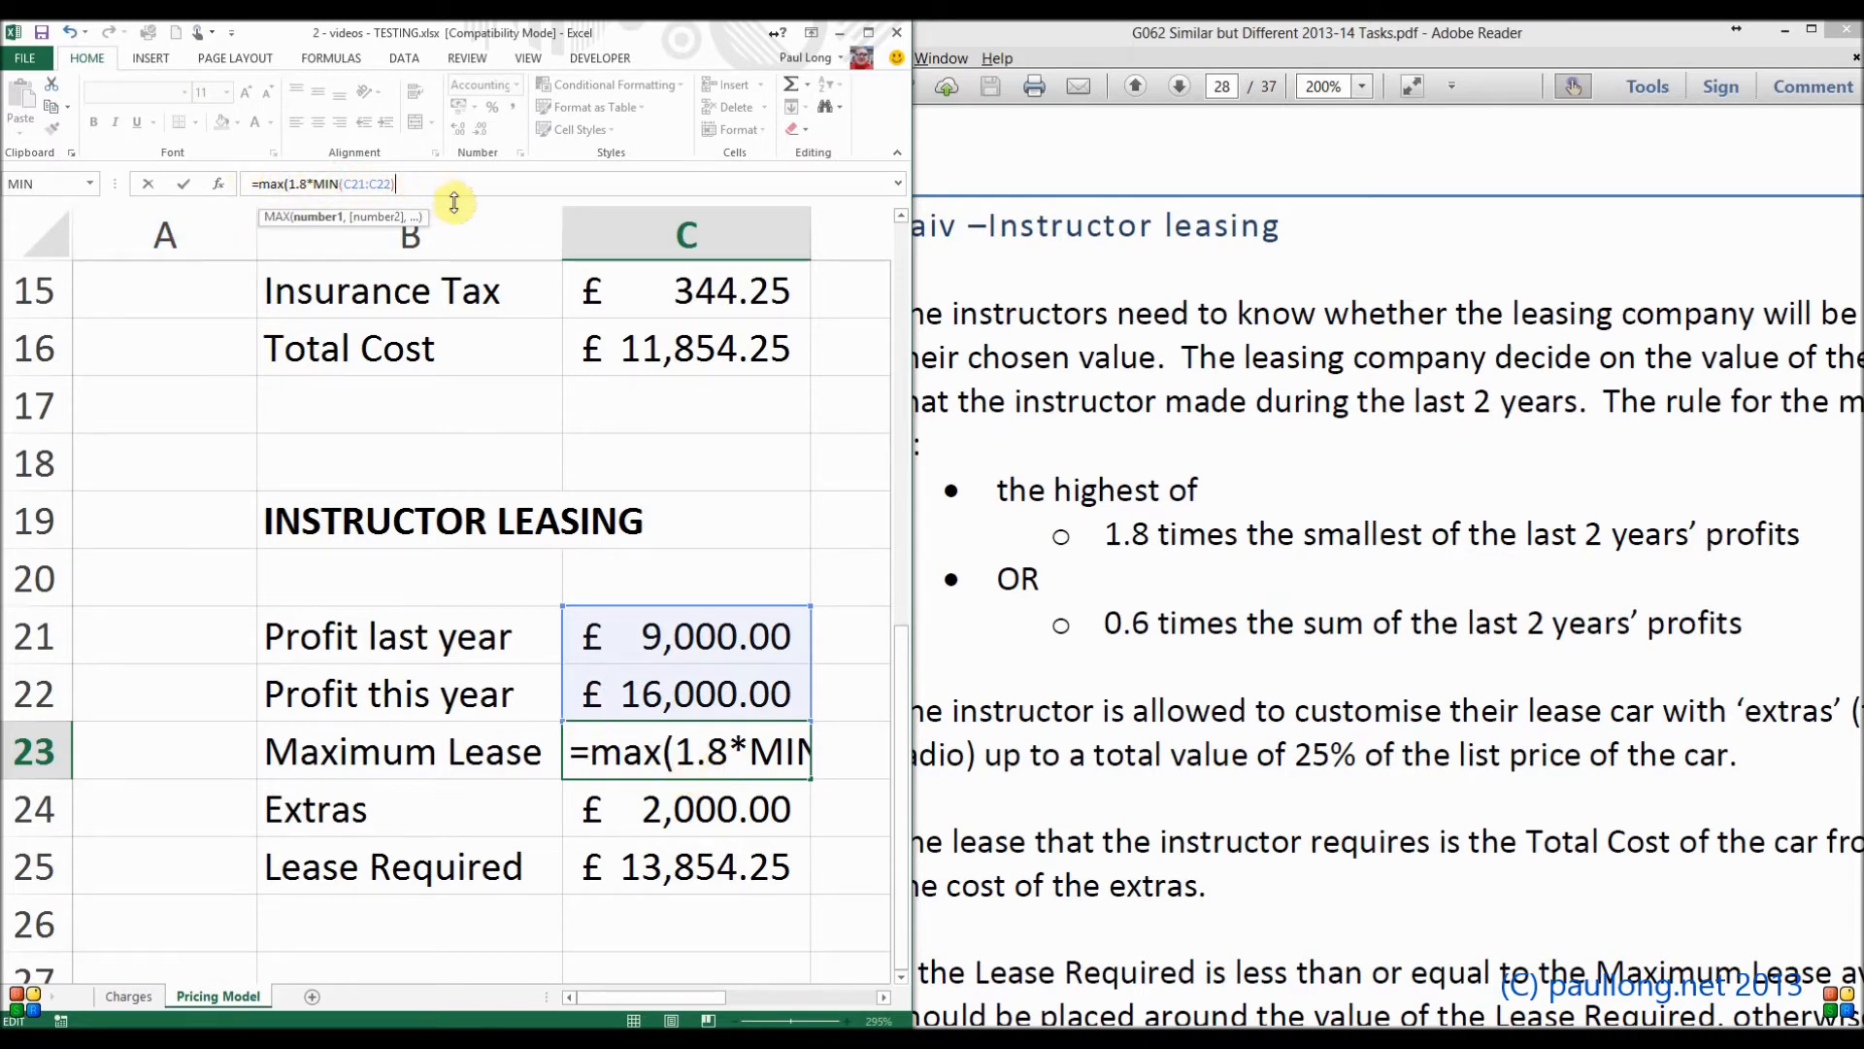
{"action": "type", "text": ","}
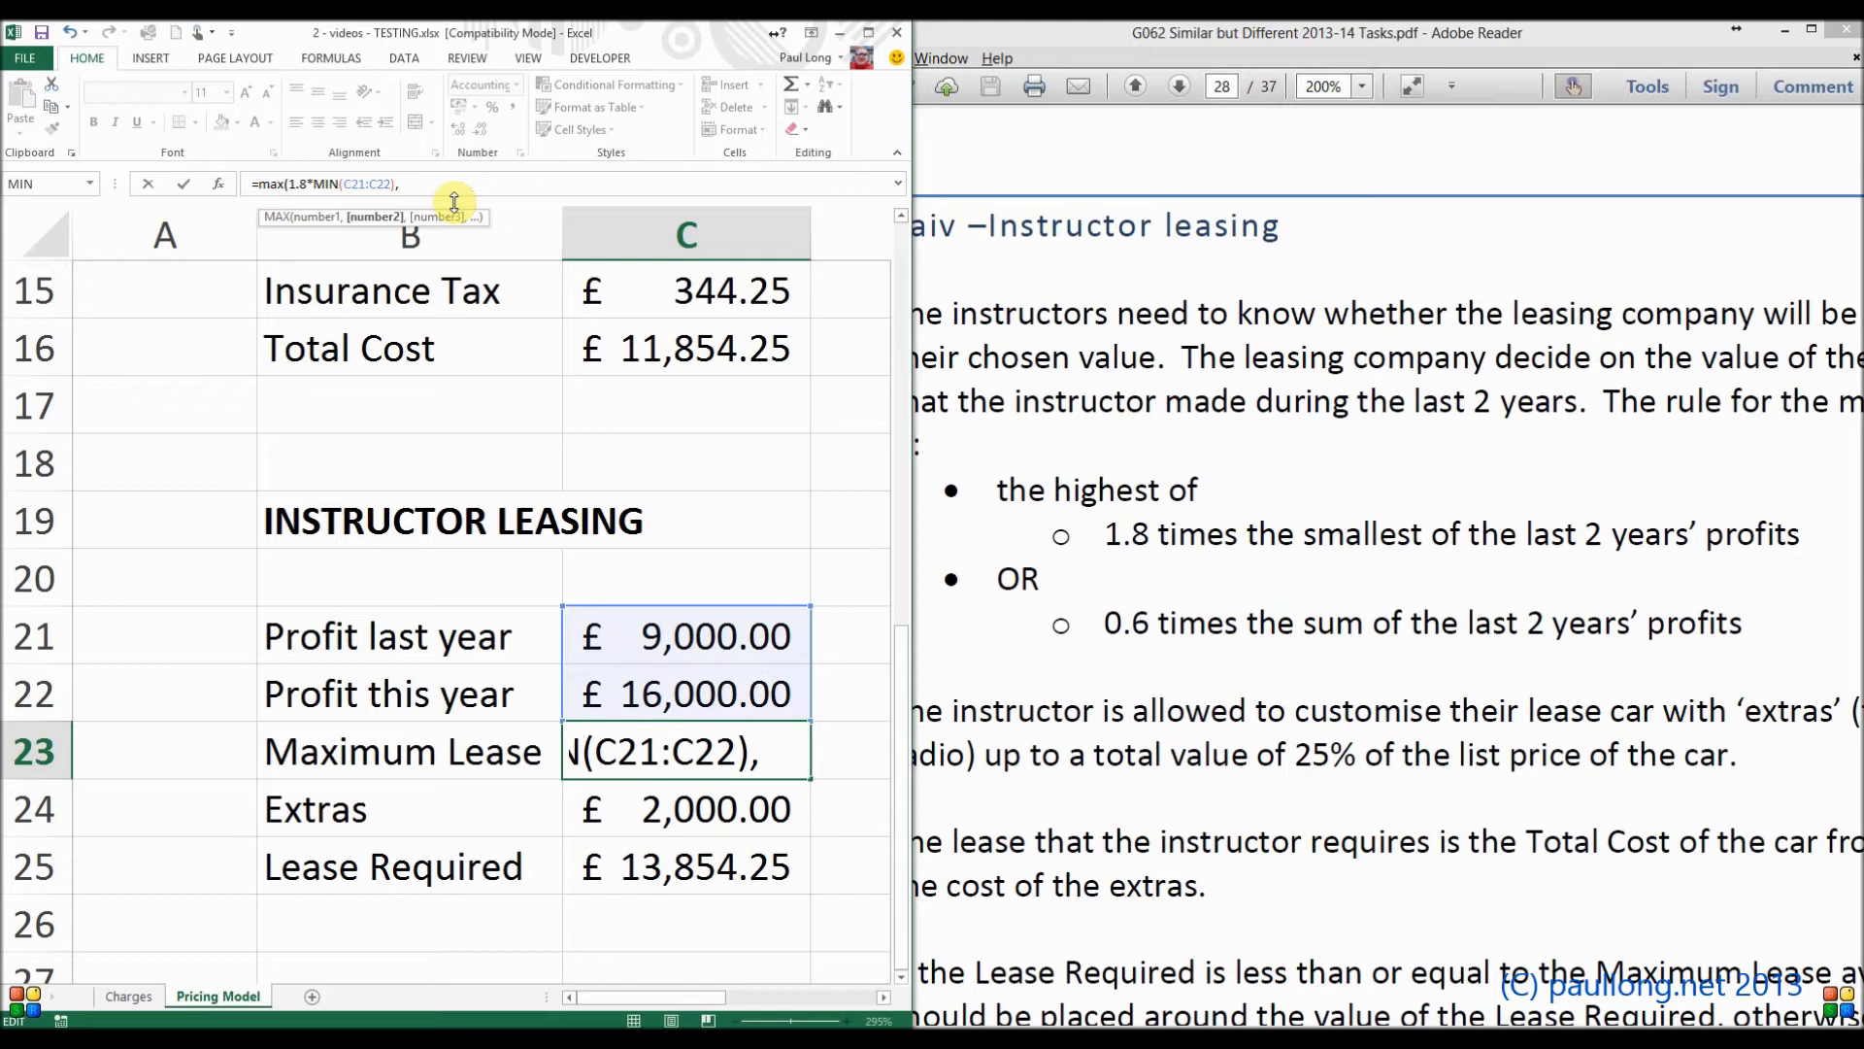
Step: Add 0.6*SUM(C21:C22) as the second argument of the MAX function and enter the completed formula in C23
{"action": "type", "text": "0.6"}
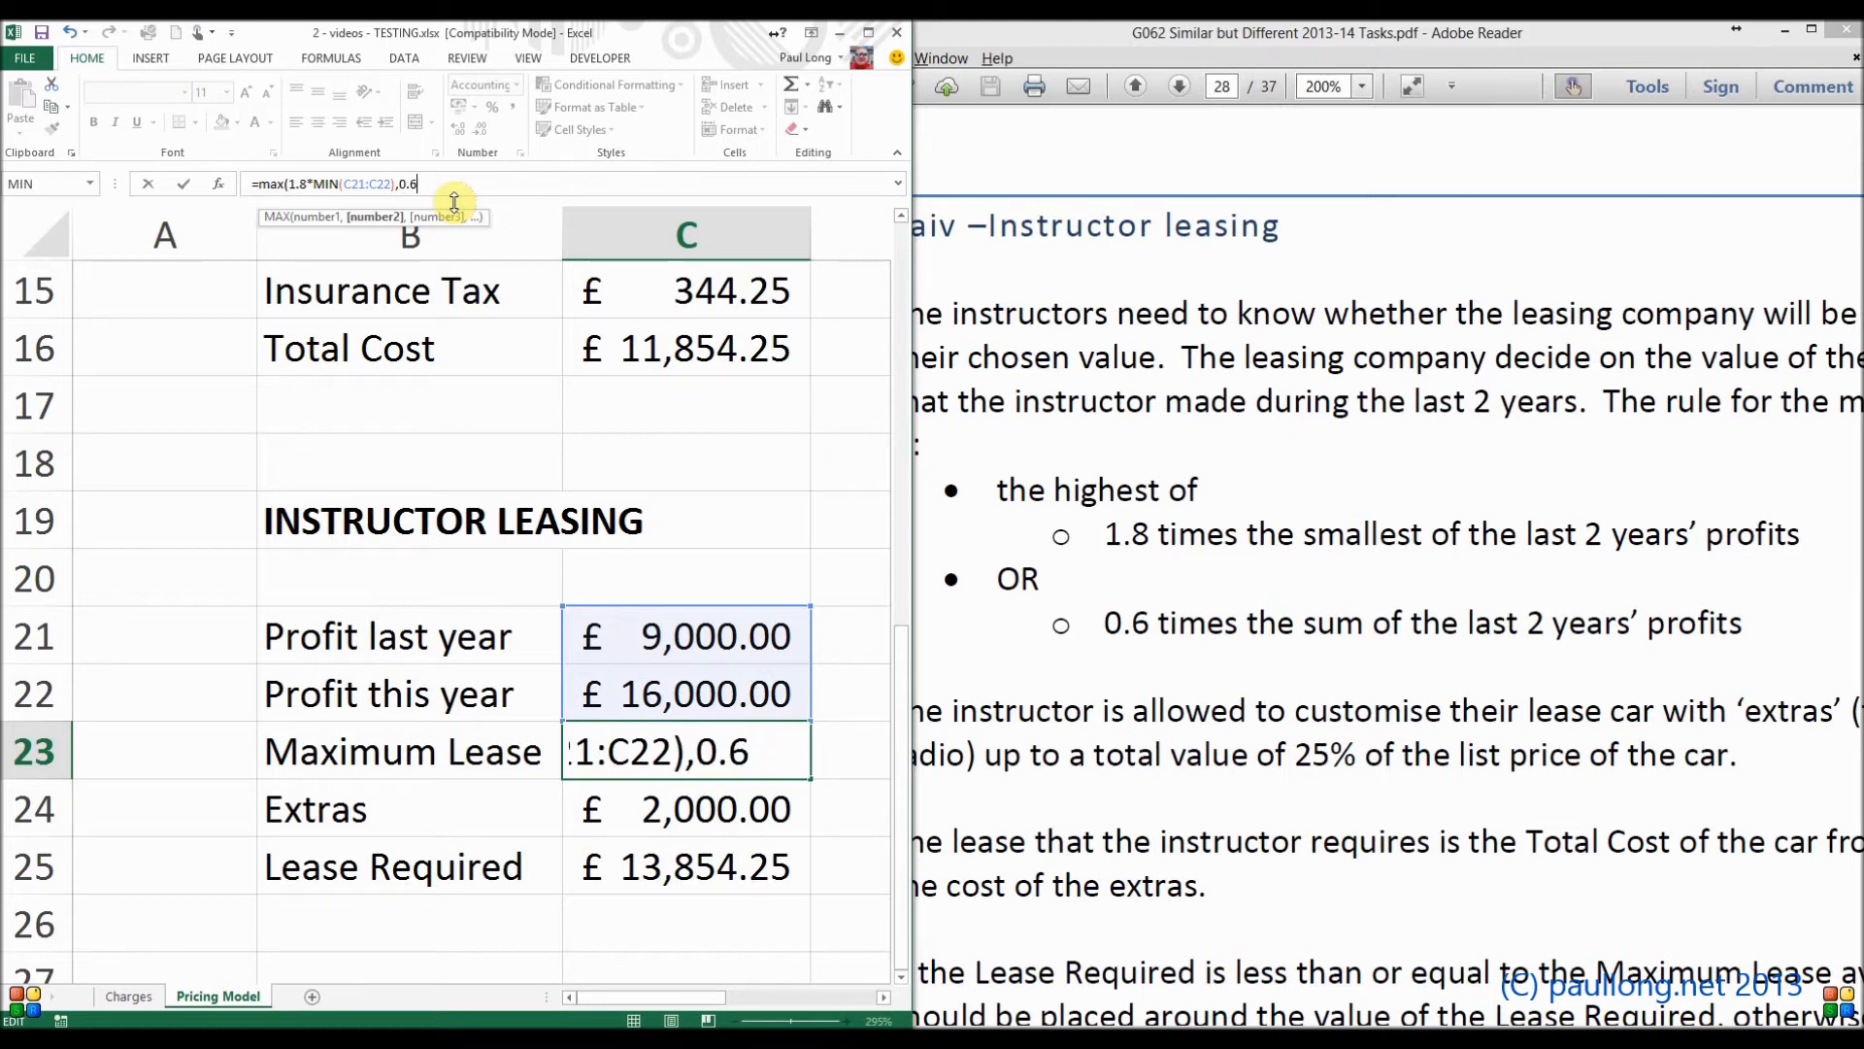
{"action": "type", "text": "*sum"}
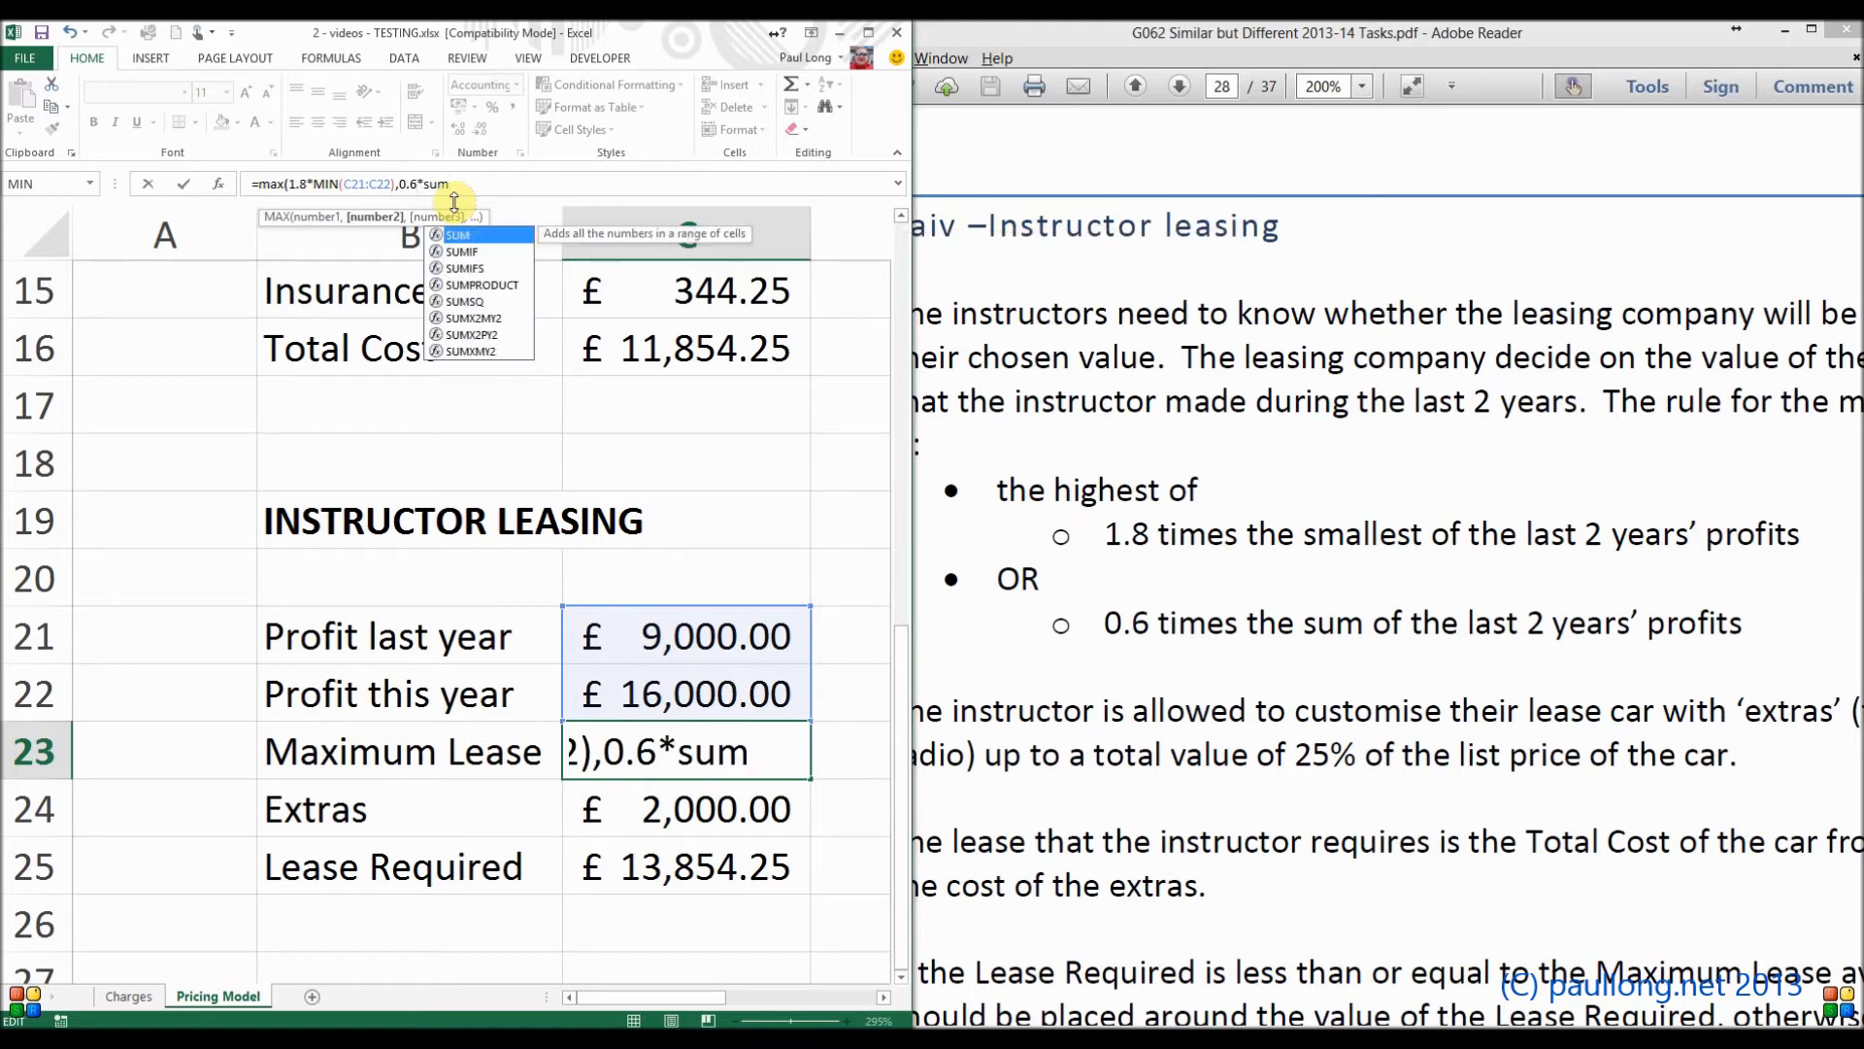
{"action": "type", "text": "("}
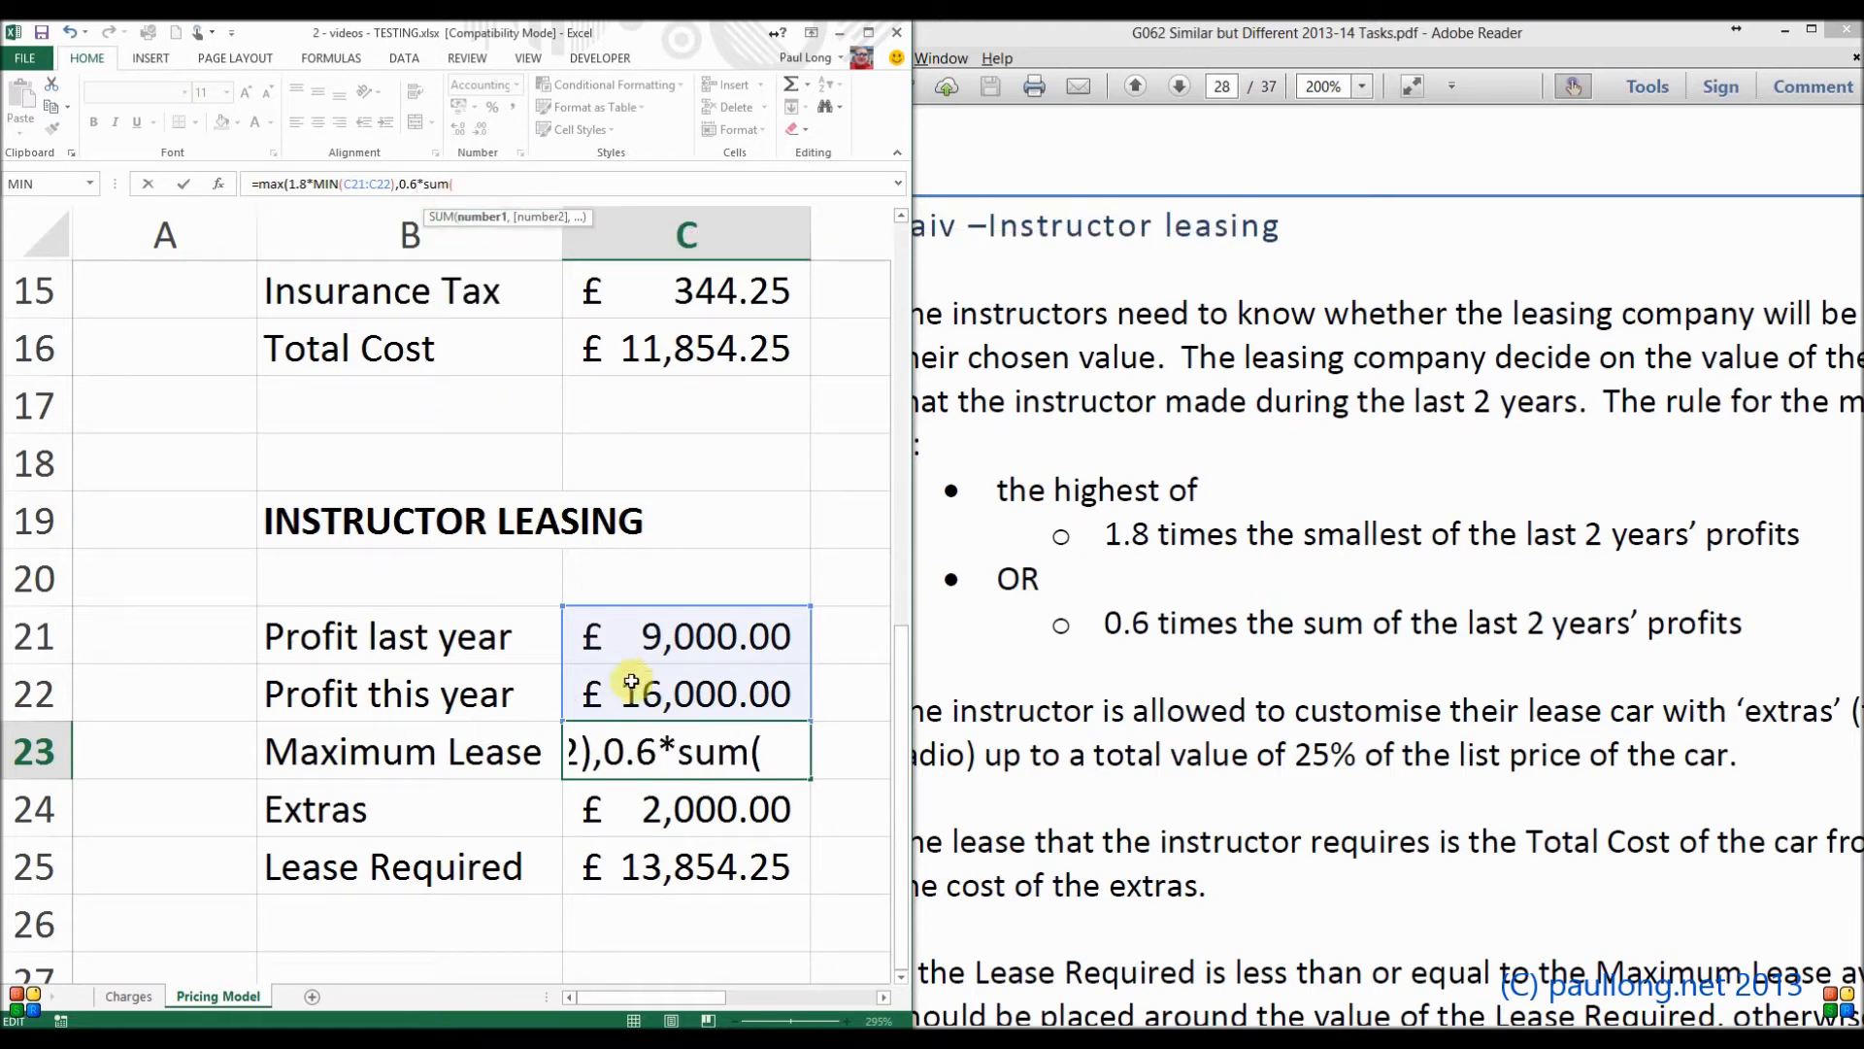
{"action": "left_click_drag", "start_coordinate": [632, 636], "coordinate": [644, 689]}
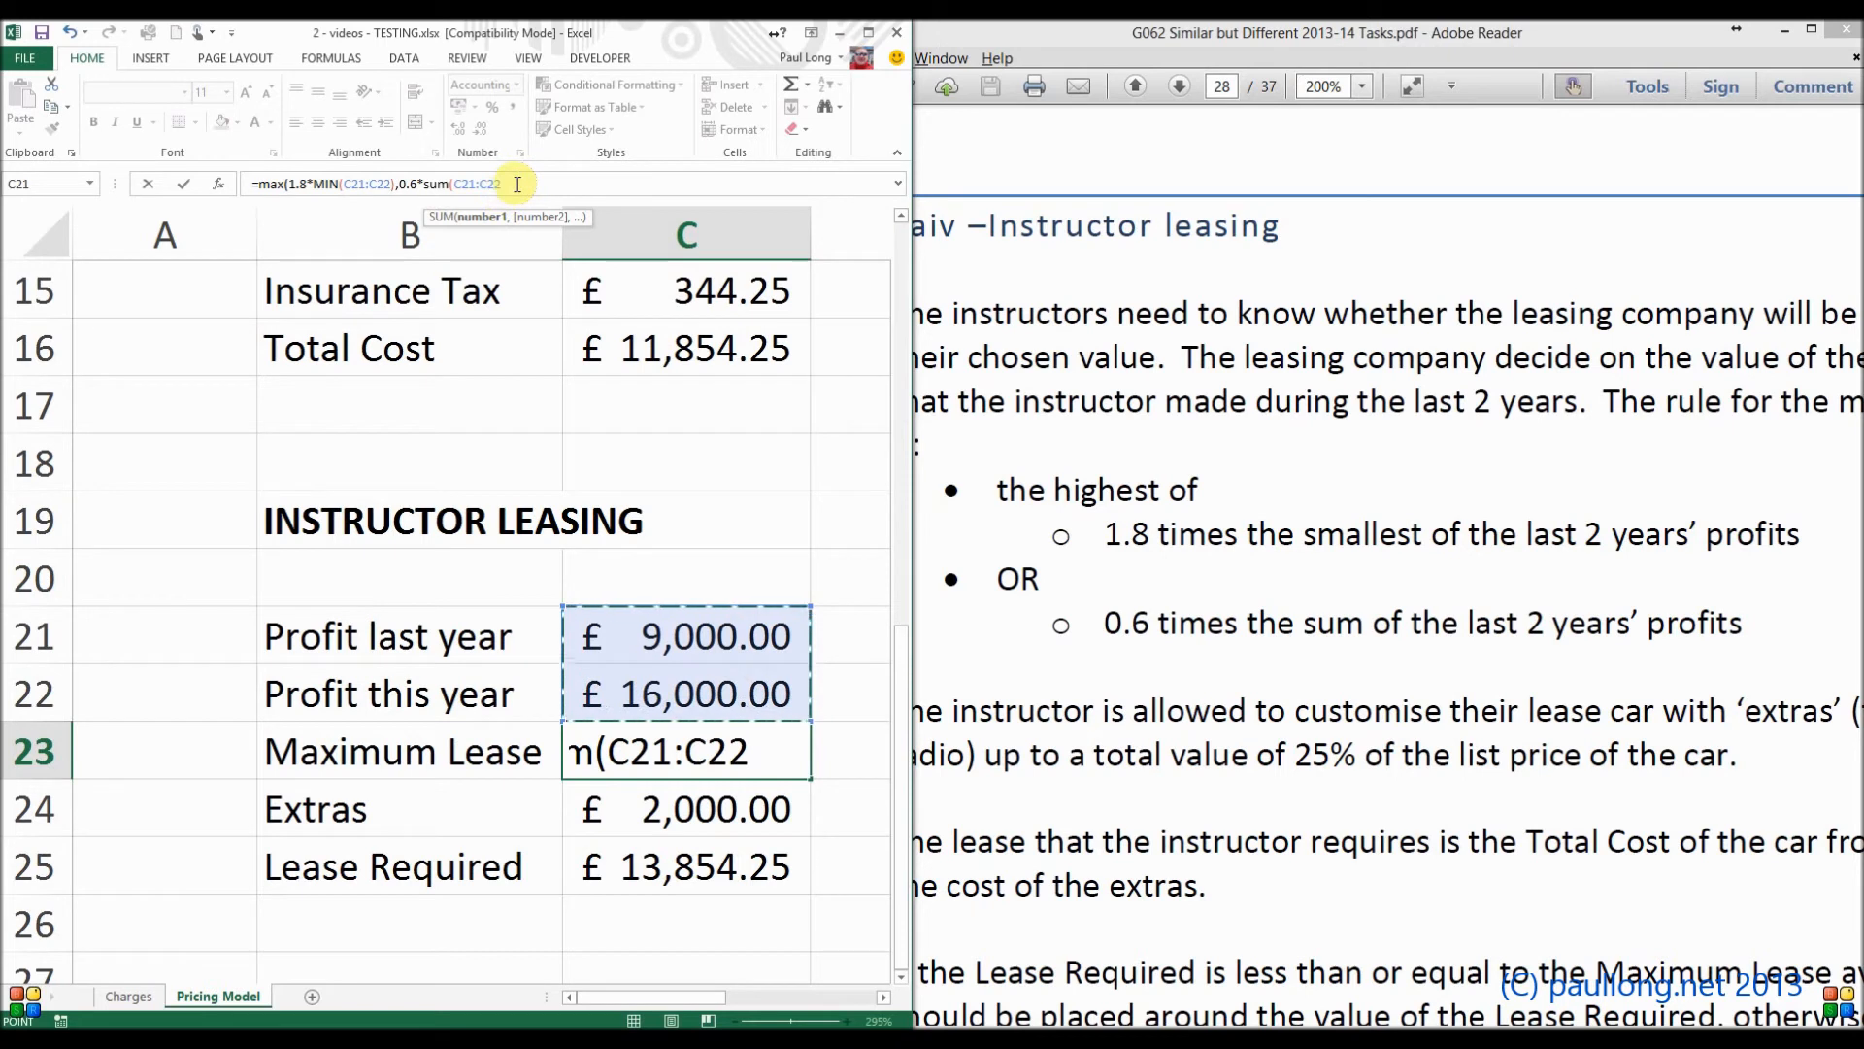
{"action": "type", "text": ")"}
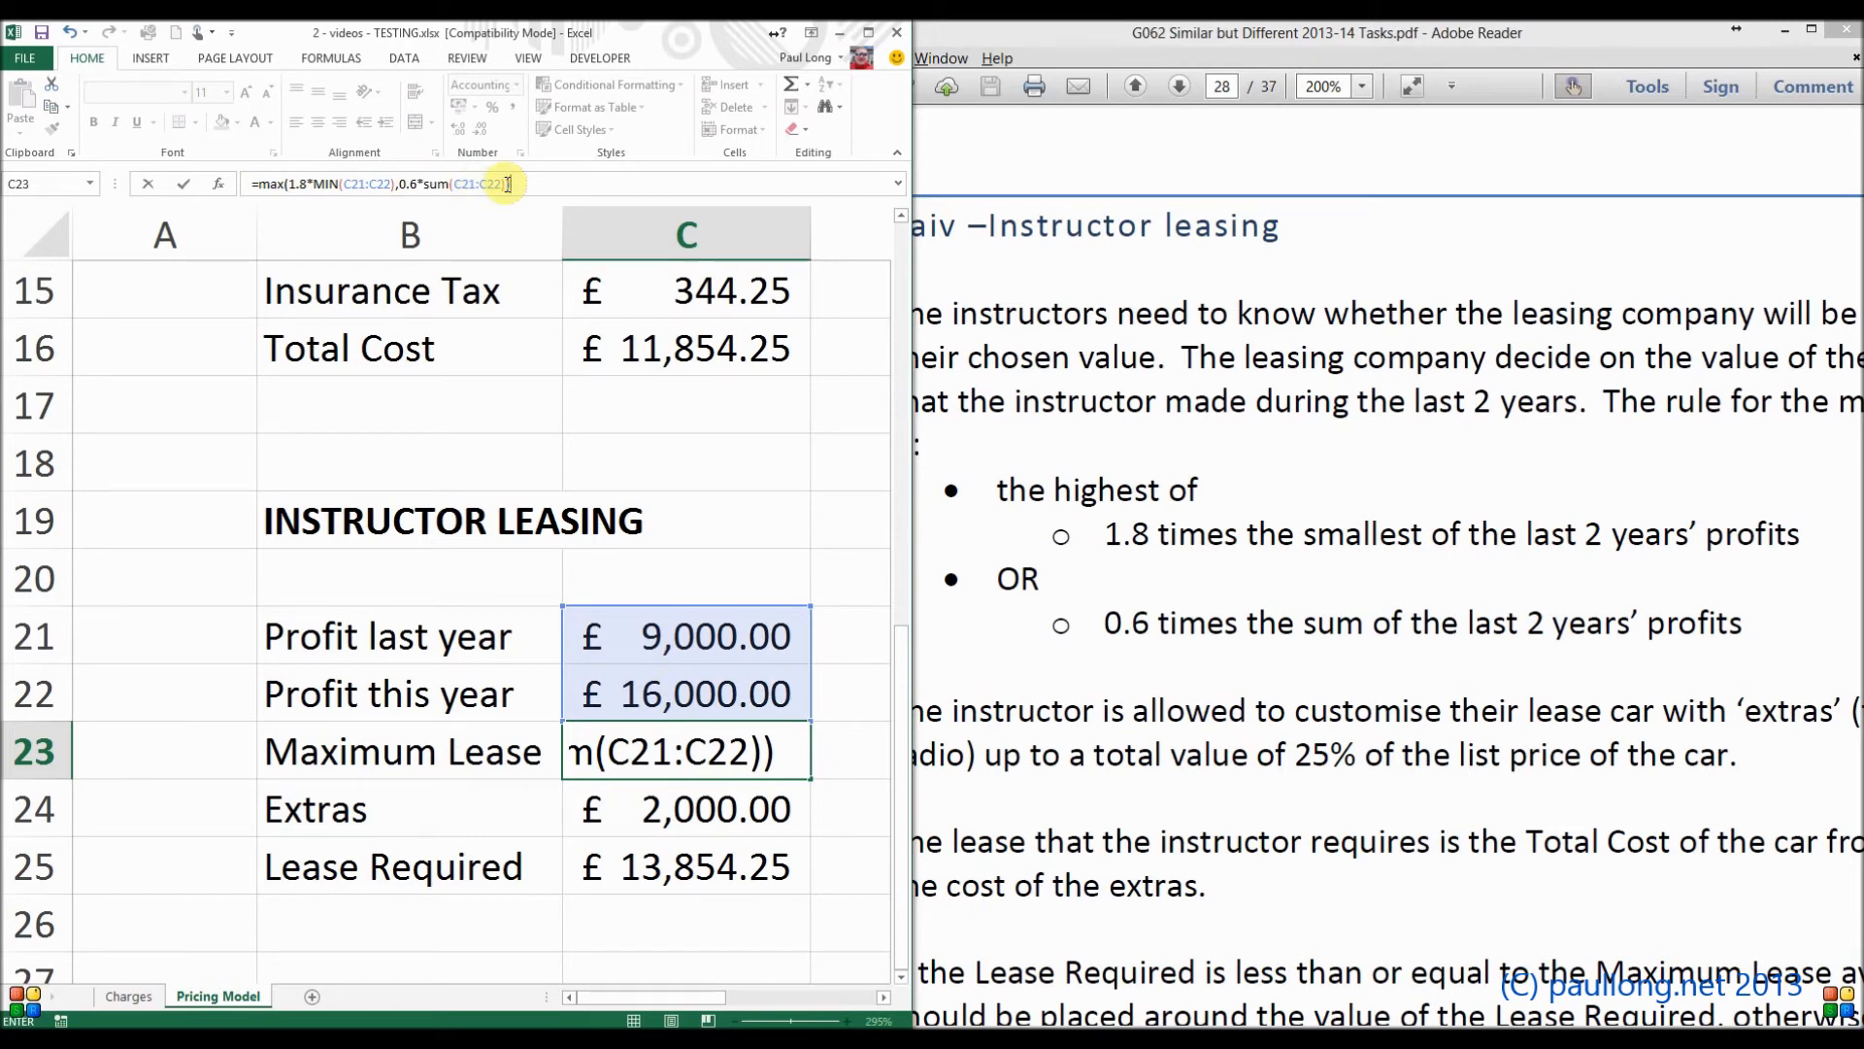
{"action": "key", "text": "Return"}
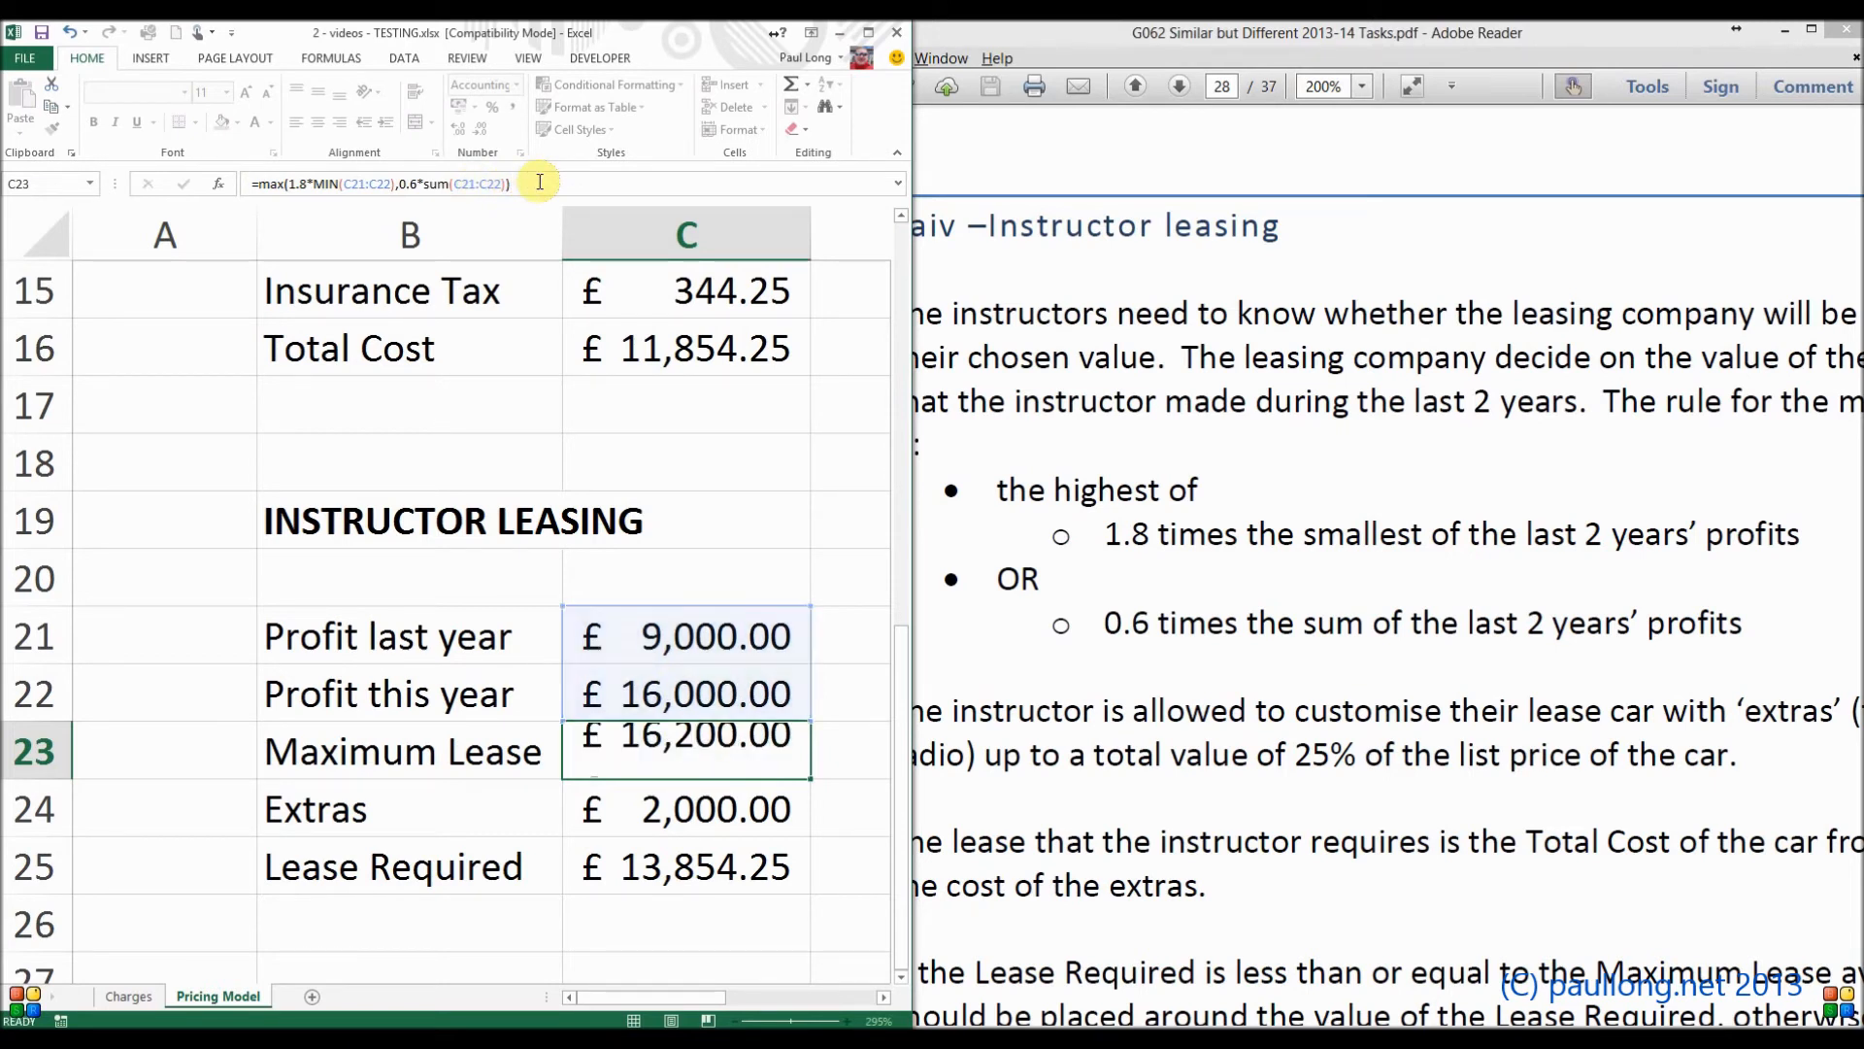
{"action": "left_click", "coordinate": [702, 758]}
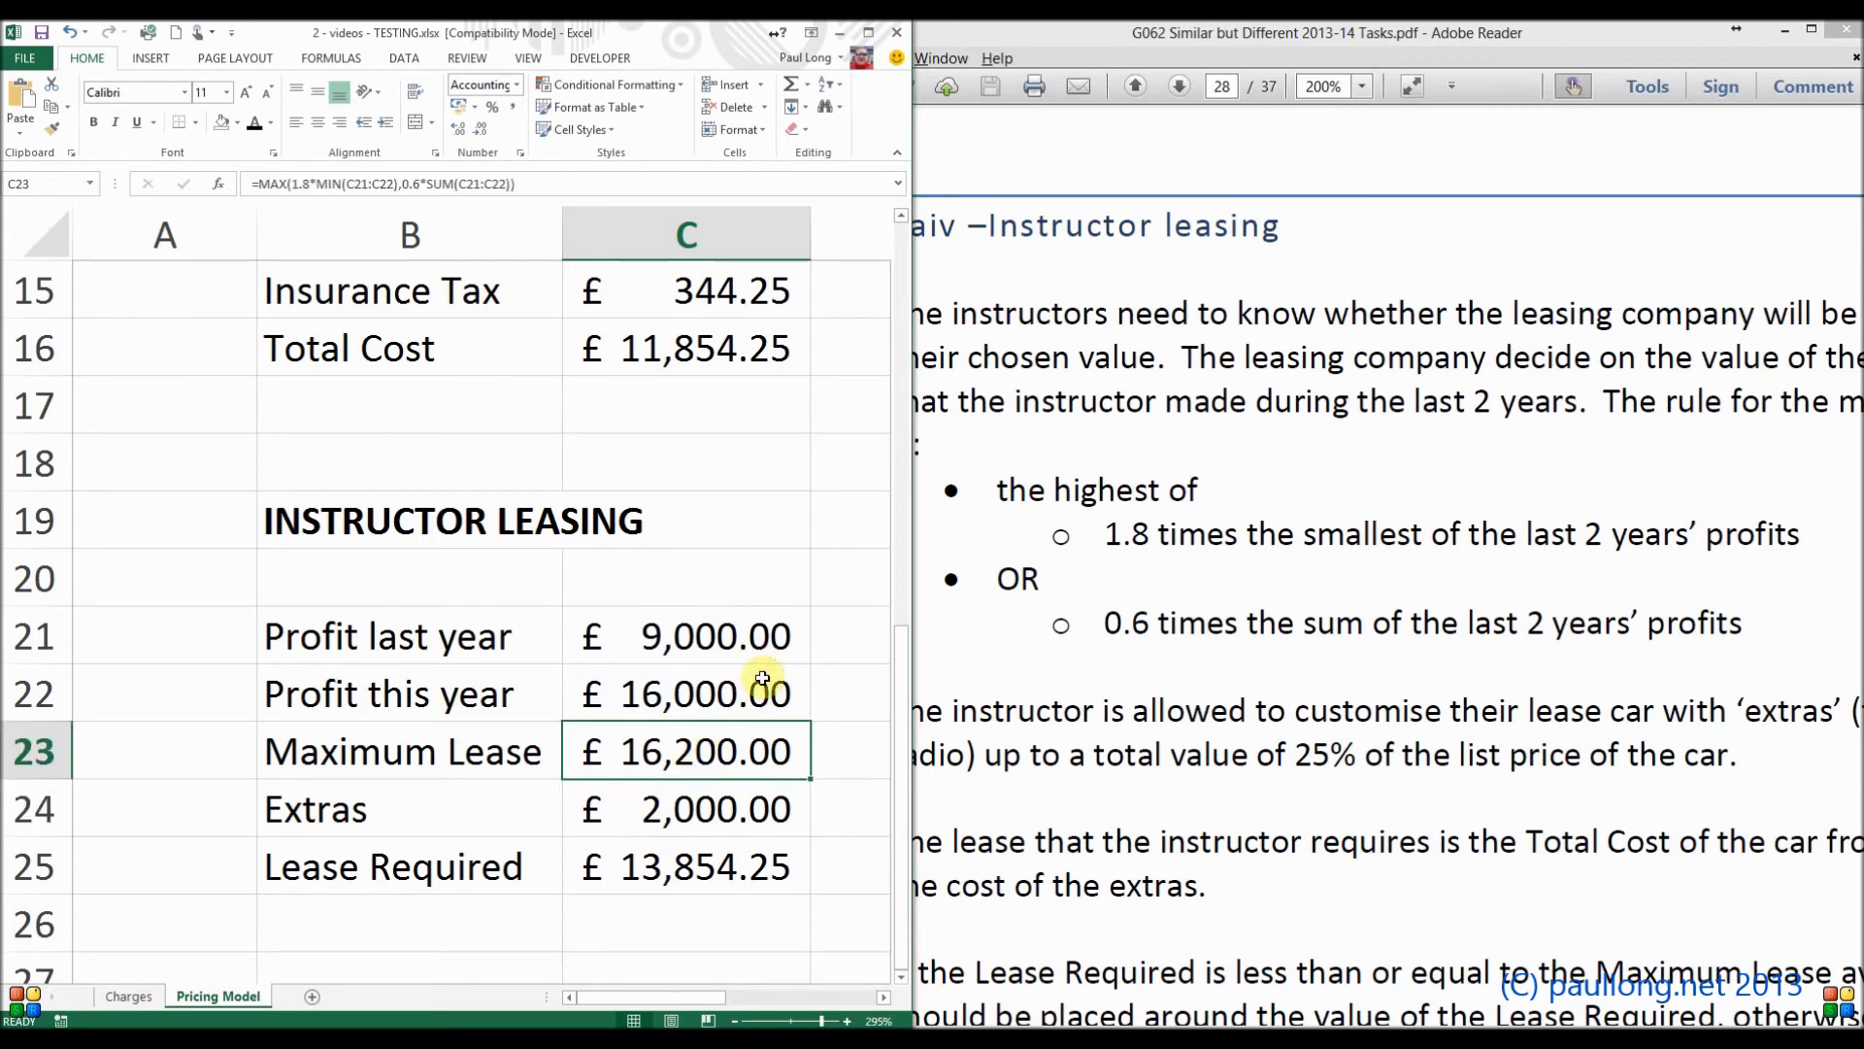
Step: Set the Profit this year in C22 to 20
{"action": "left_click", "coordinate": [686, 695]}
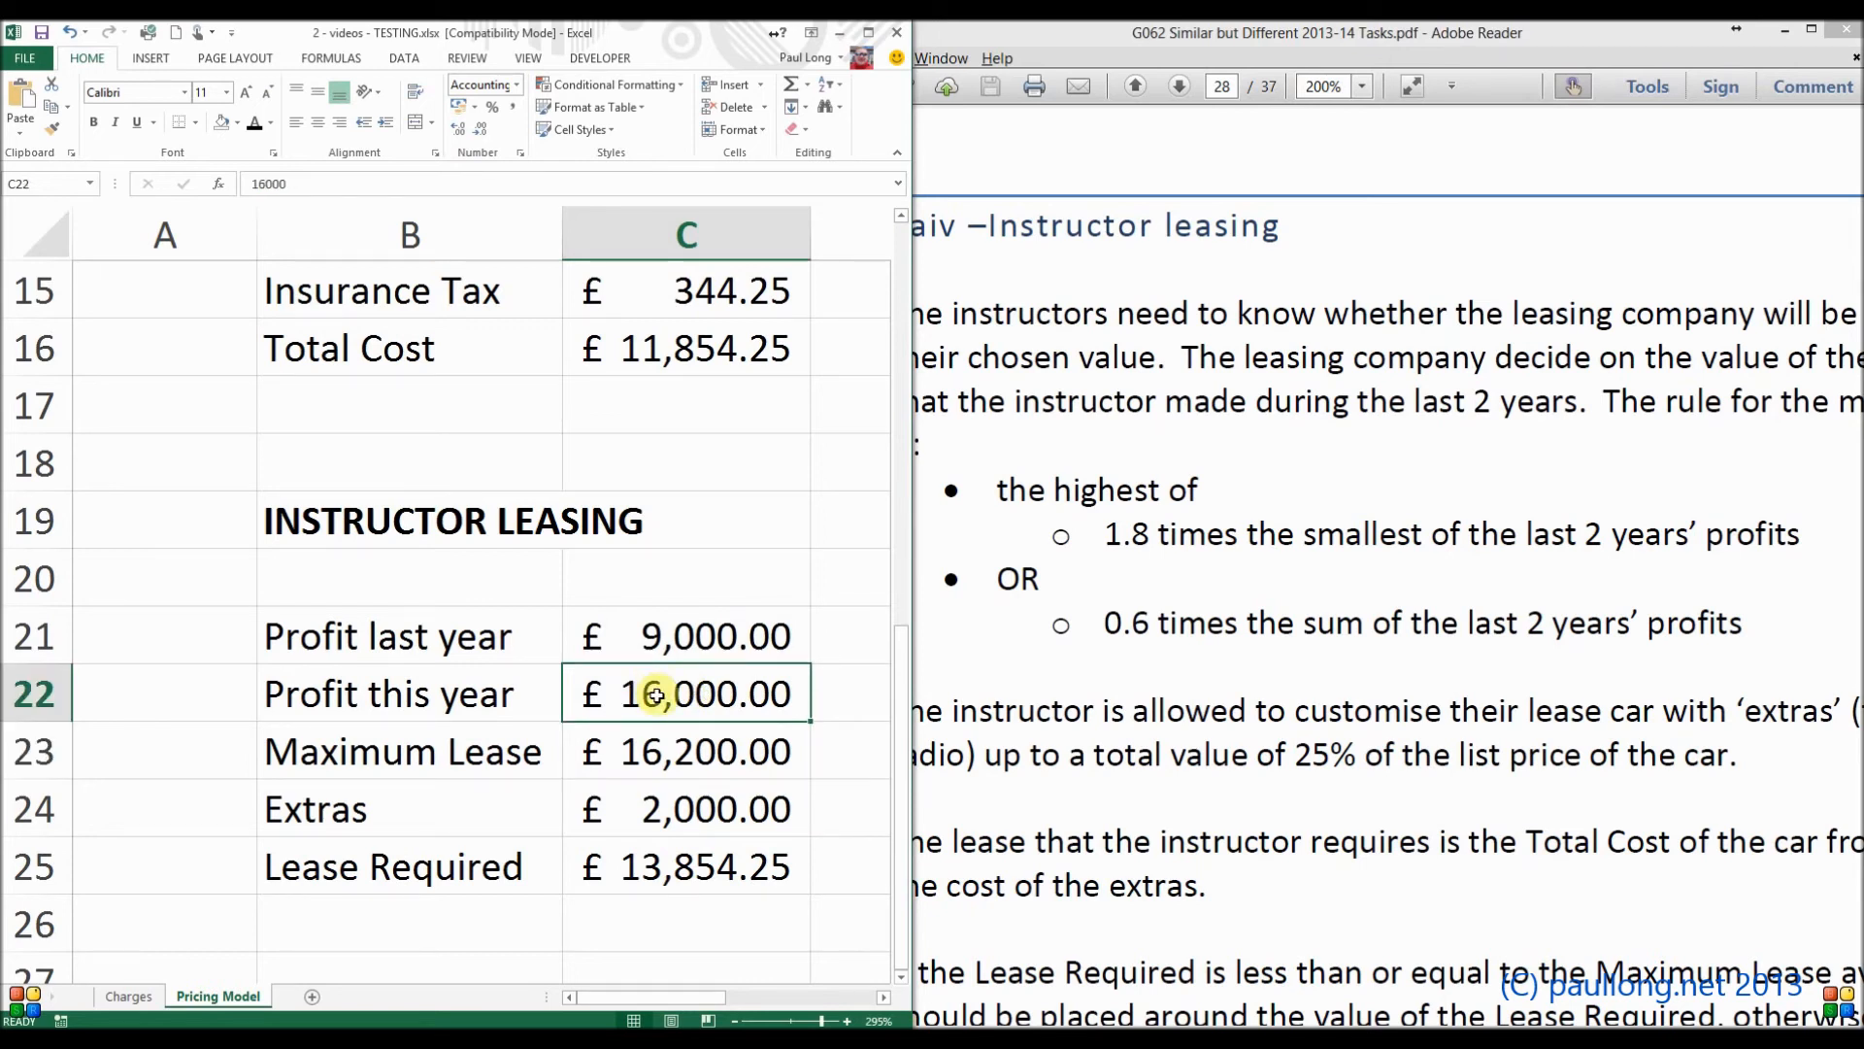
{"action": "type", "text": "20"}
{"action": "key", "text": "Return"}
{"action": "key", "text": "Return"}
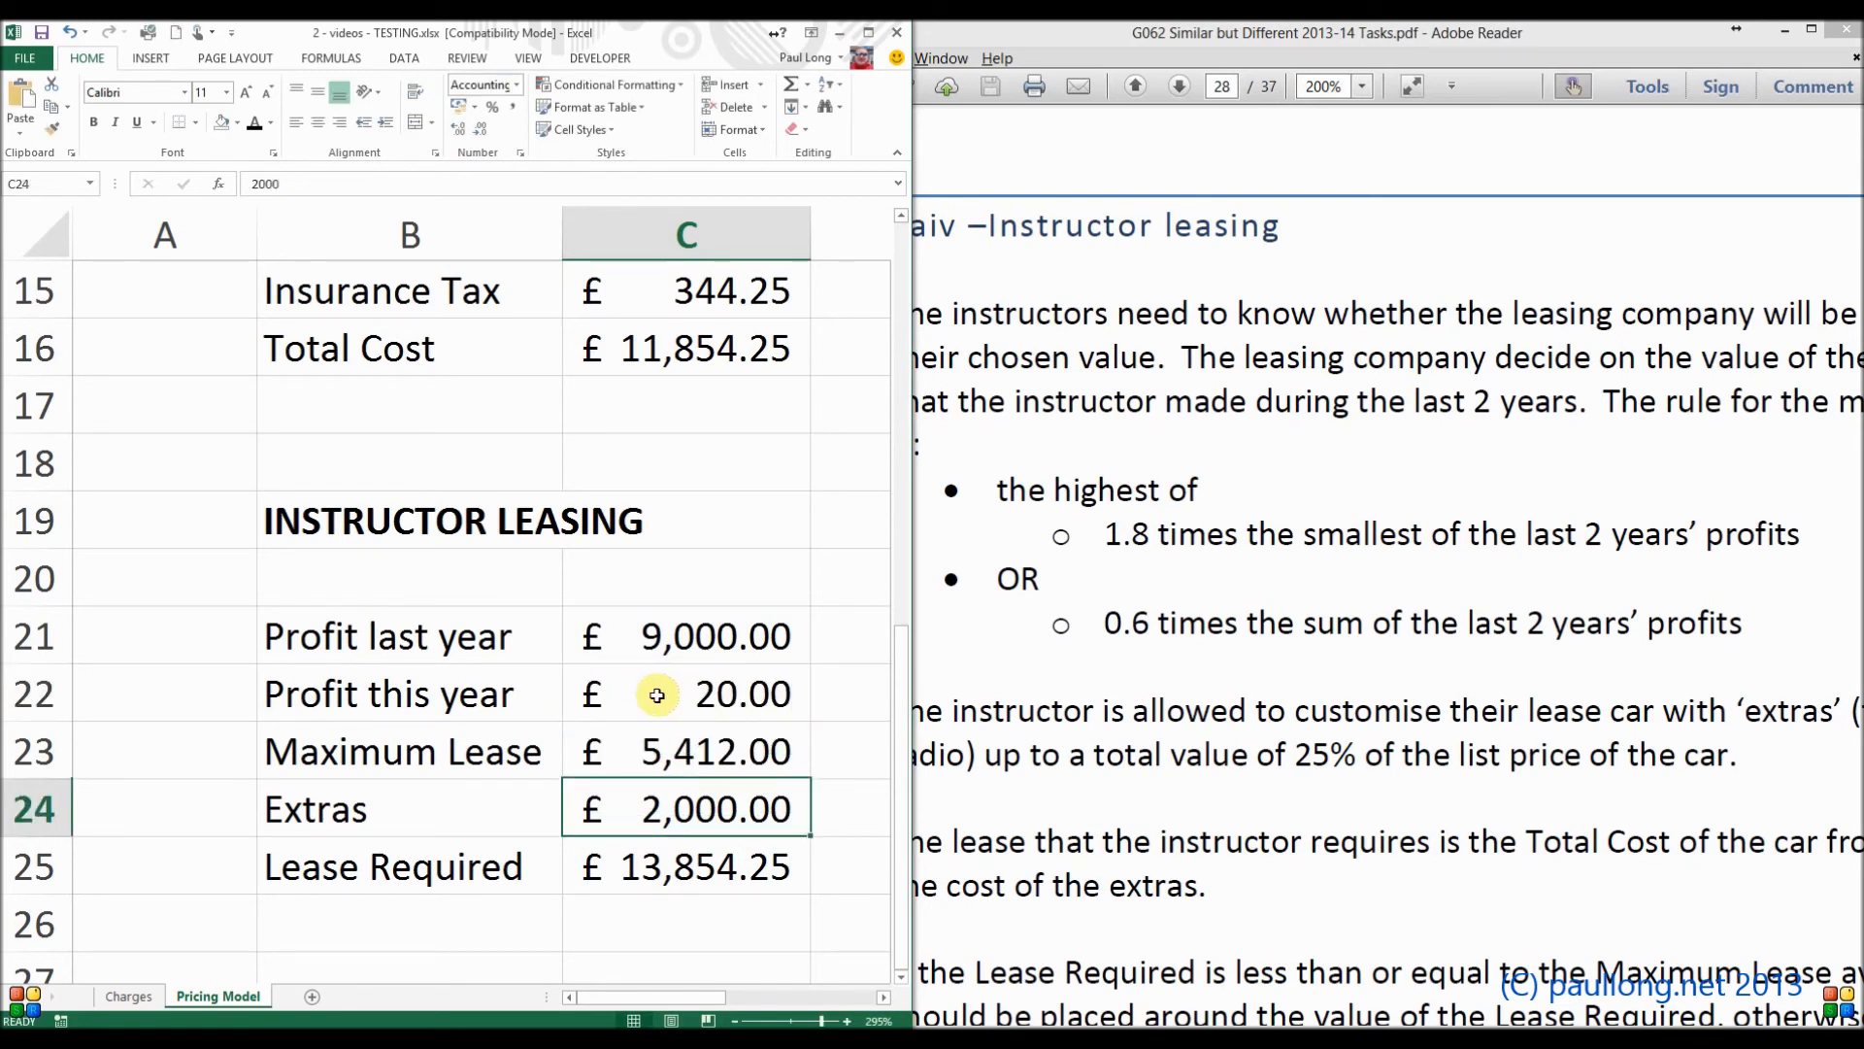
{"action": "key", "text": "Return"}
Step: Change the Profit this year in C22 to 20,000 to test the Maximum Lease formula
{"action": "key", "text": "Up"}
{"action": "key", "text": "Up"}
{"action": "key", "text": "Up"}
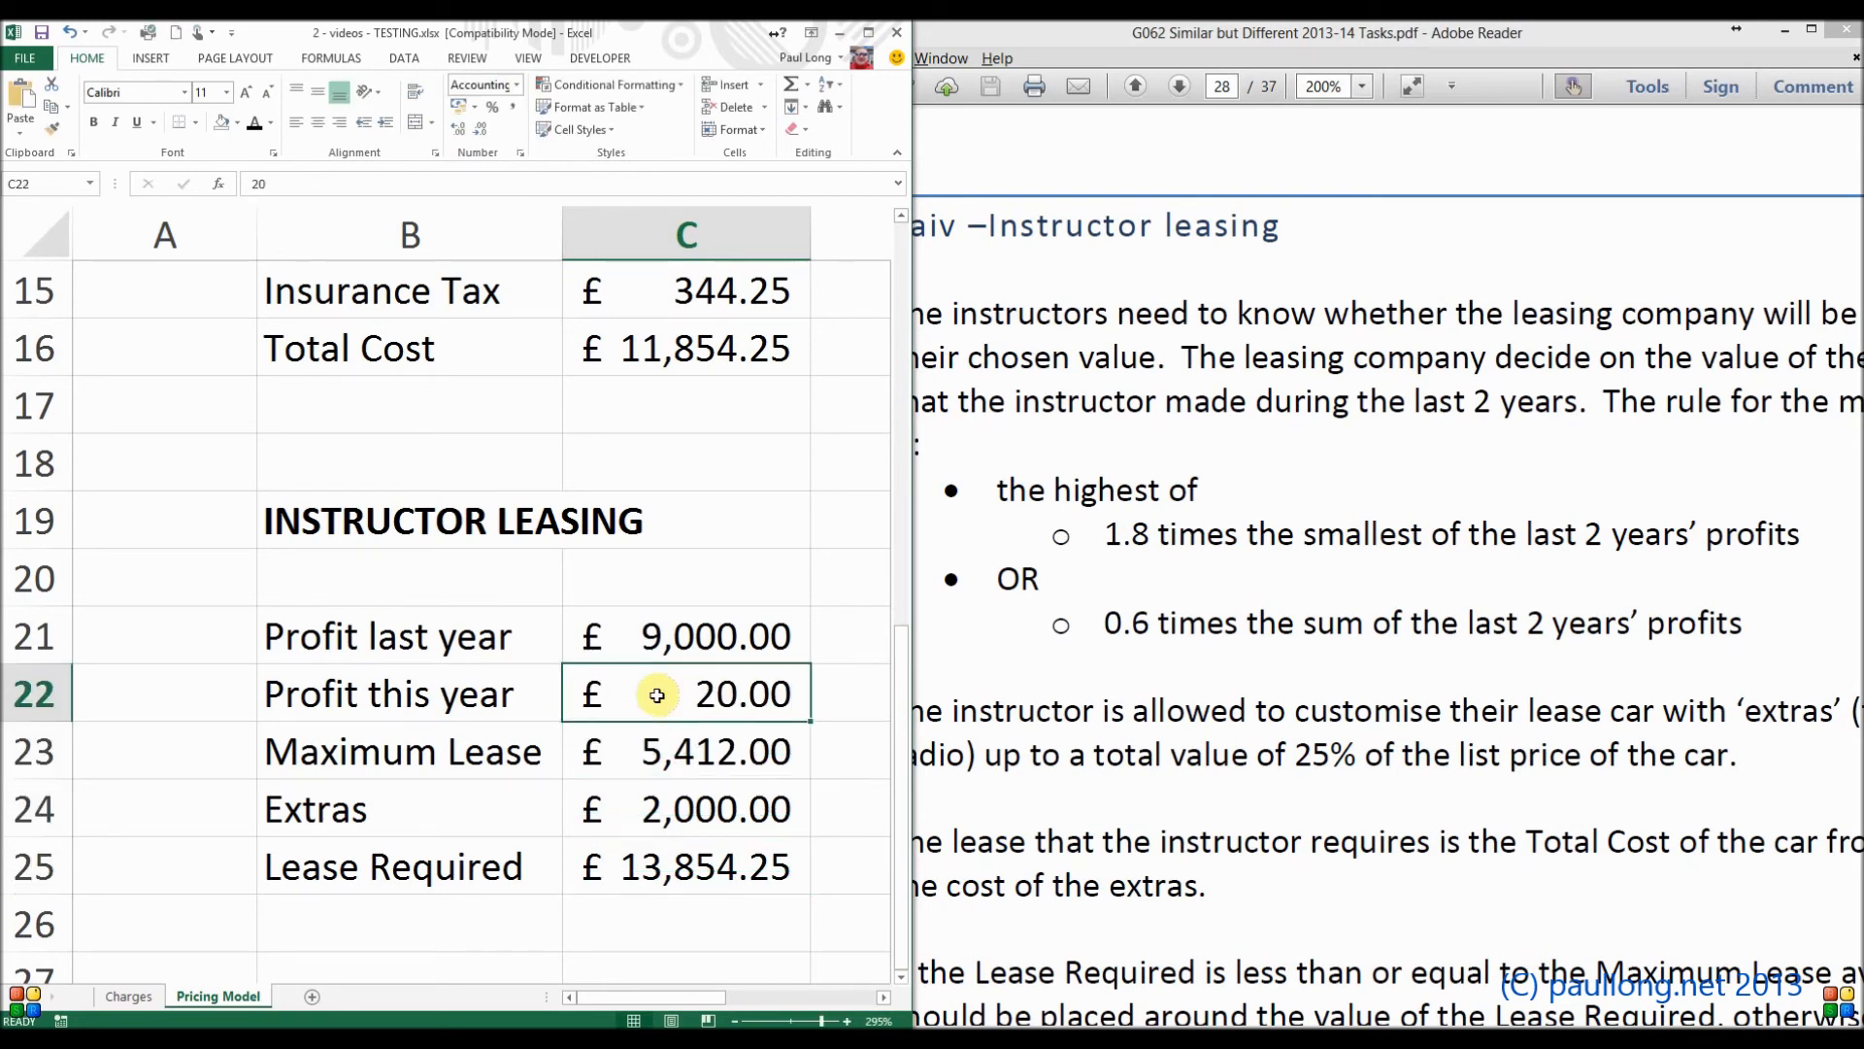
{"action": "type", "text": "20,"}
{"action": "type", "text": "000"}
{"action": "key", "text": "Return"}
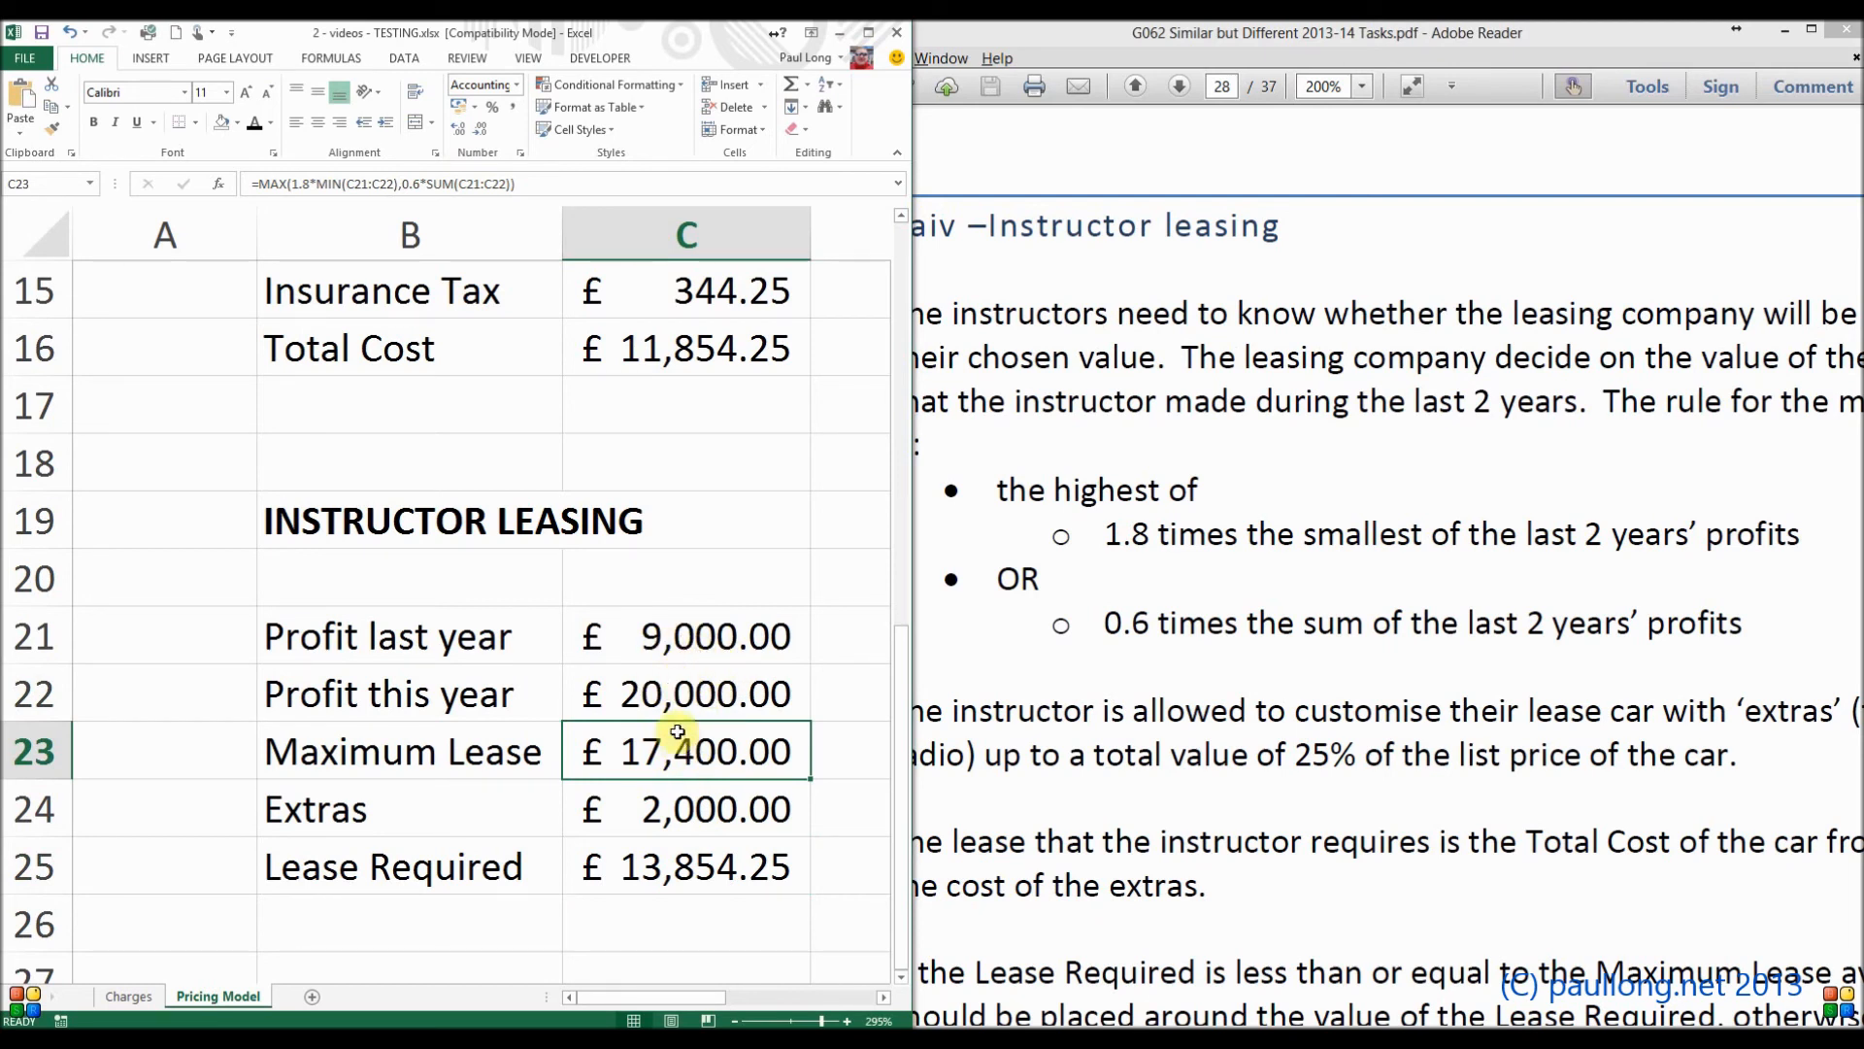
Step: Check the task document for the required profit and set the Profit this year in C22 to 16000
{"action": "left_click", "coordinate": [677, 693]}
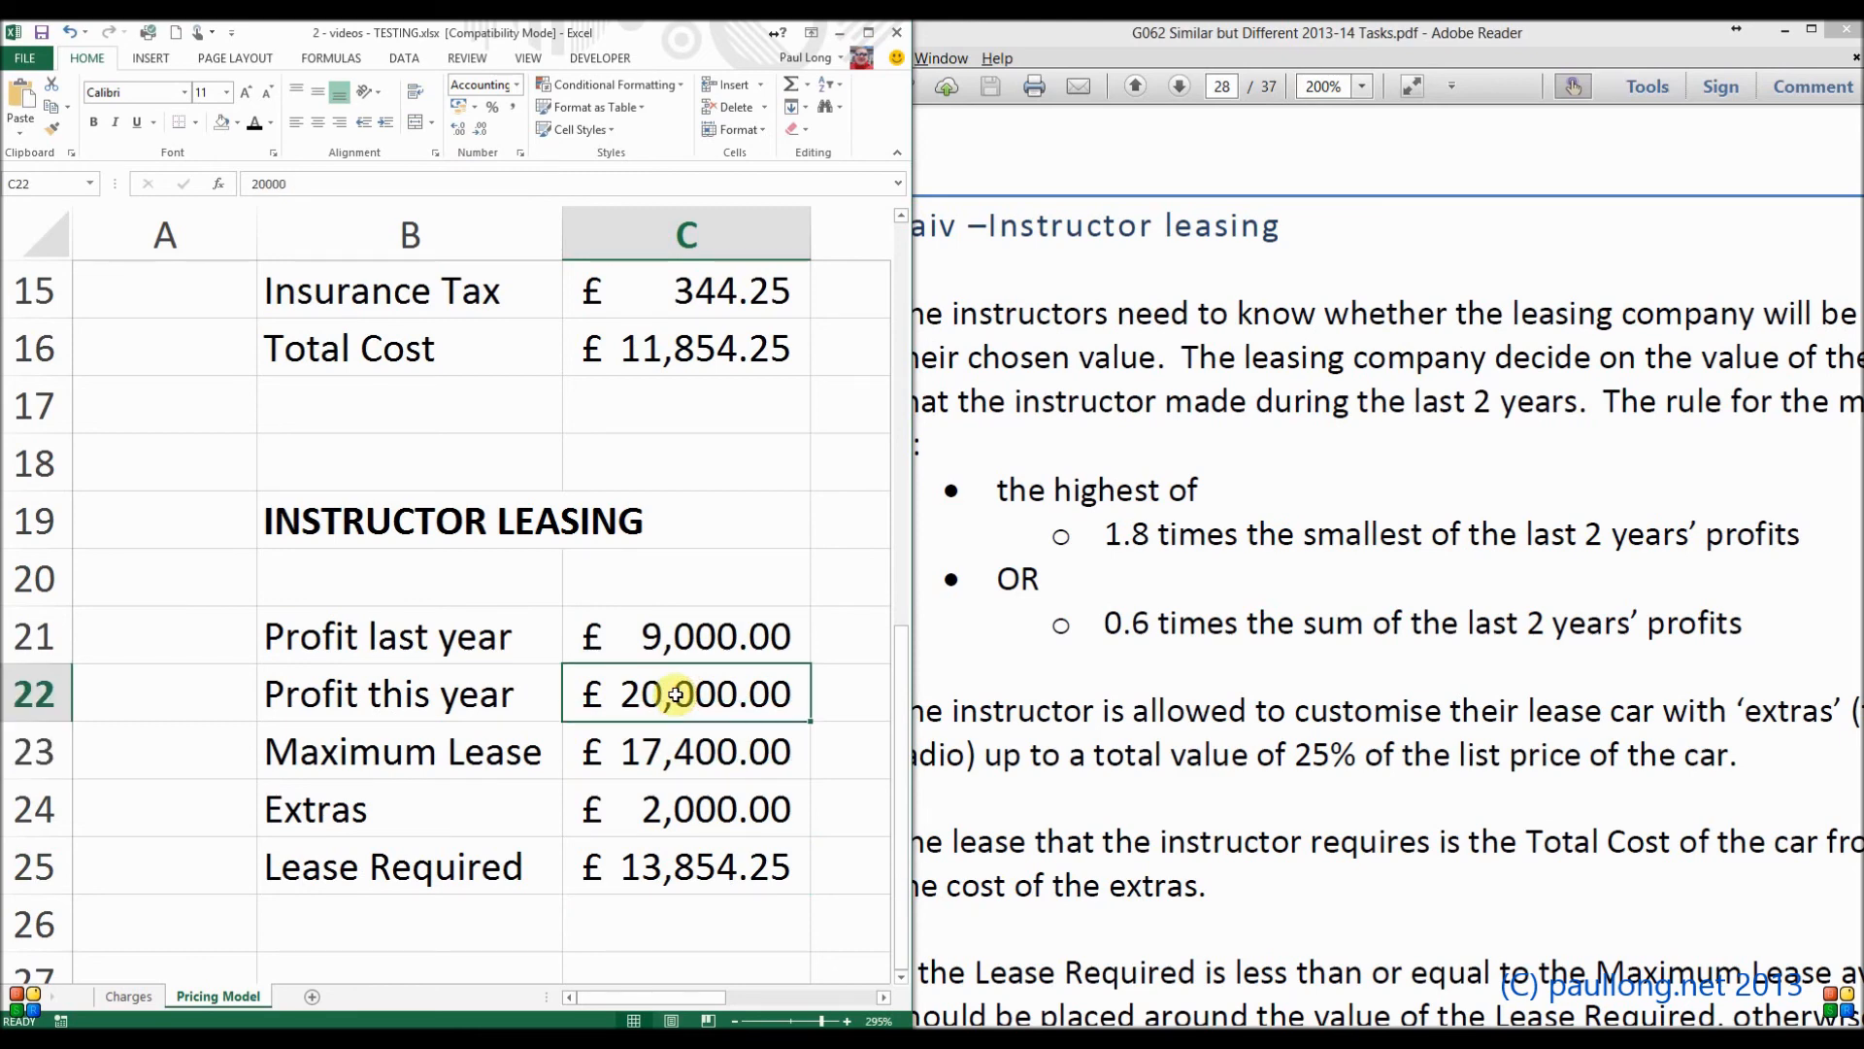
{"action": "left_click", "coordinate": [1063, 791]}
{"action": "scroll", "coordinate": [1165, 787], "scroll_direction": "down", "scroll_amount": 5}
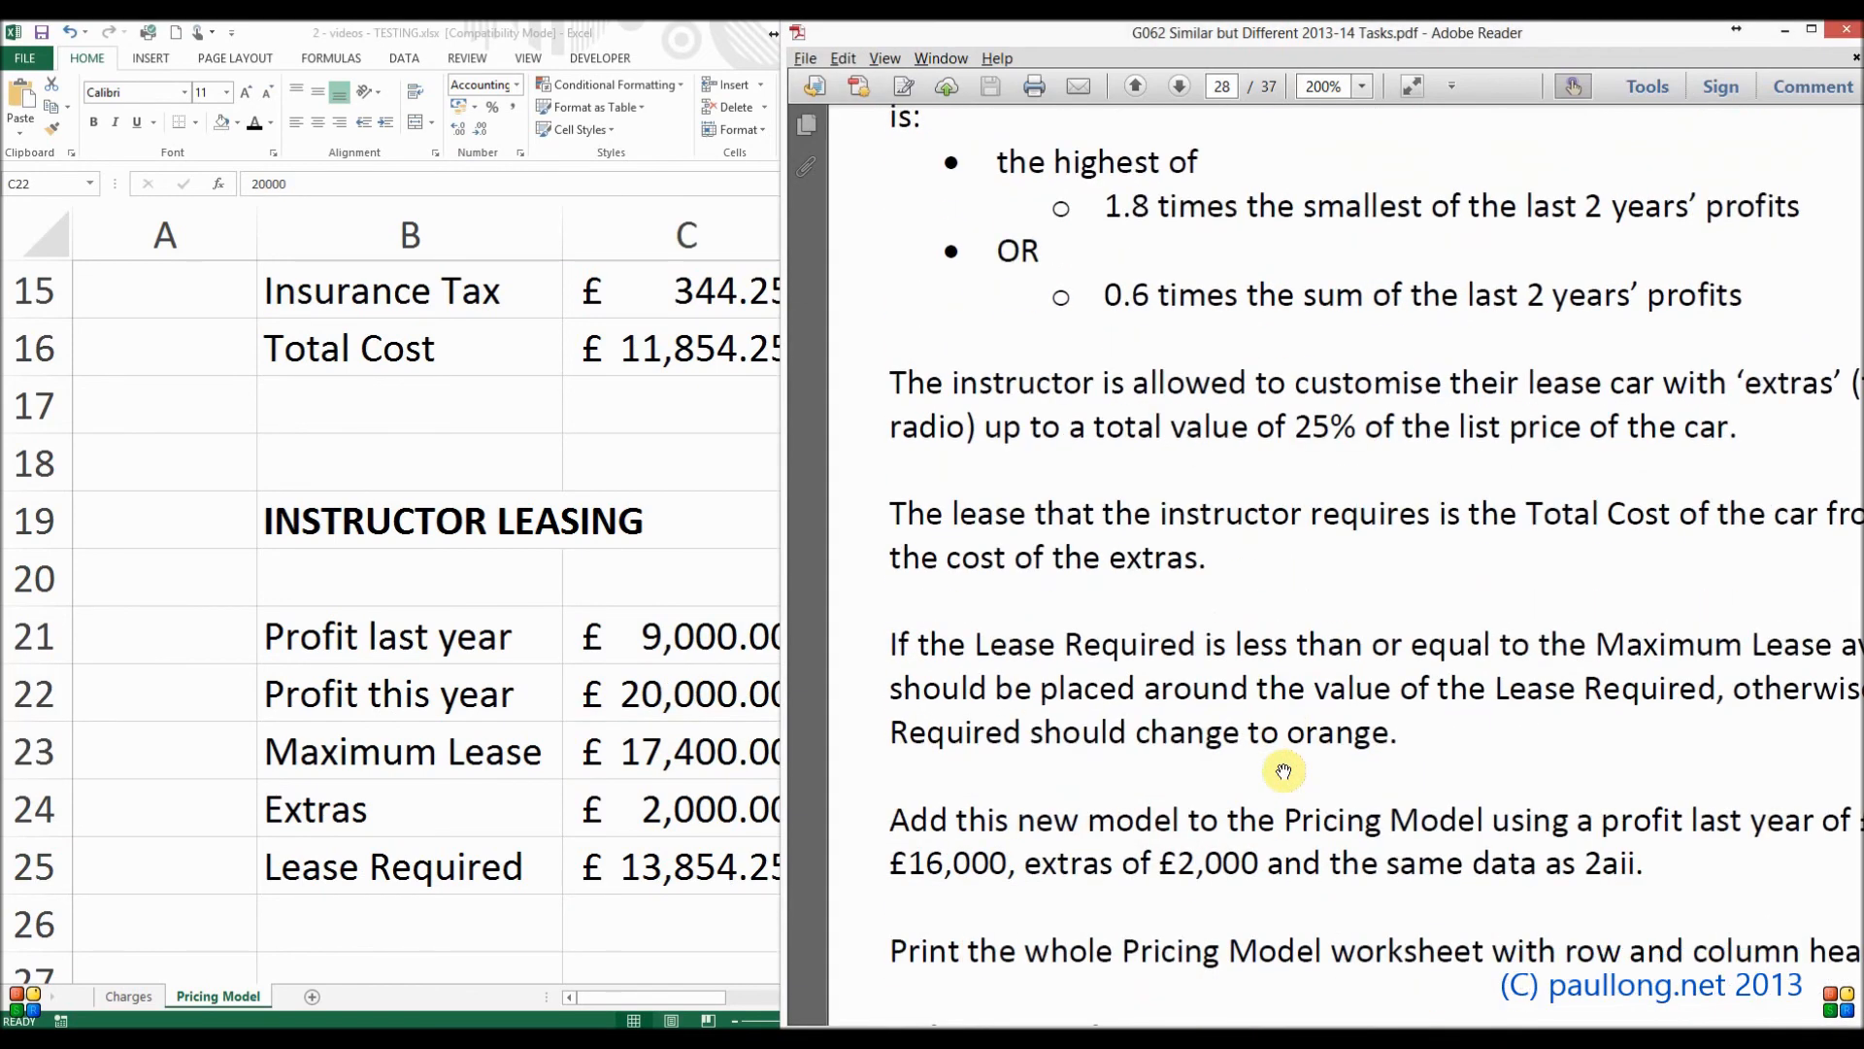
{"action": "scroll", "coordinate": [1284, 773], "scroll_direction": "down", "scroll_amount": 1}
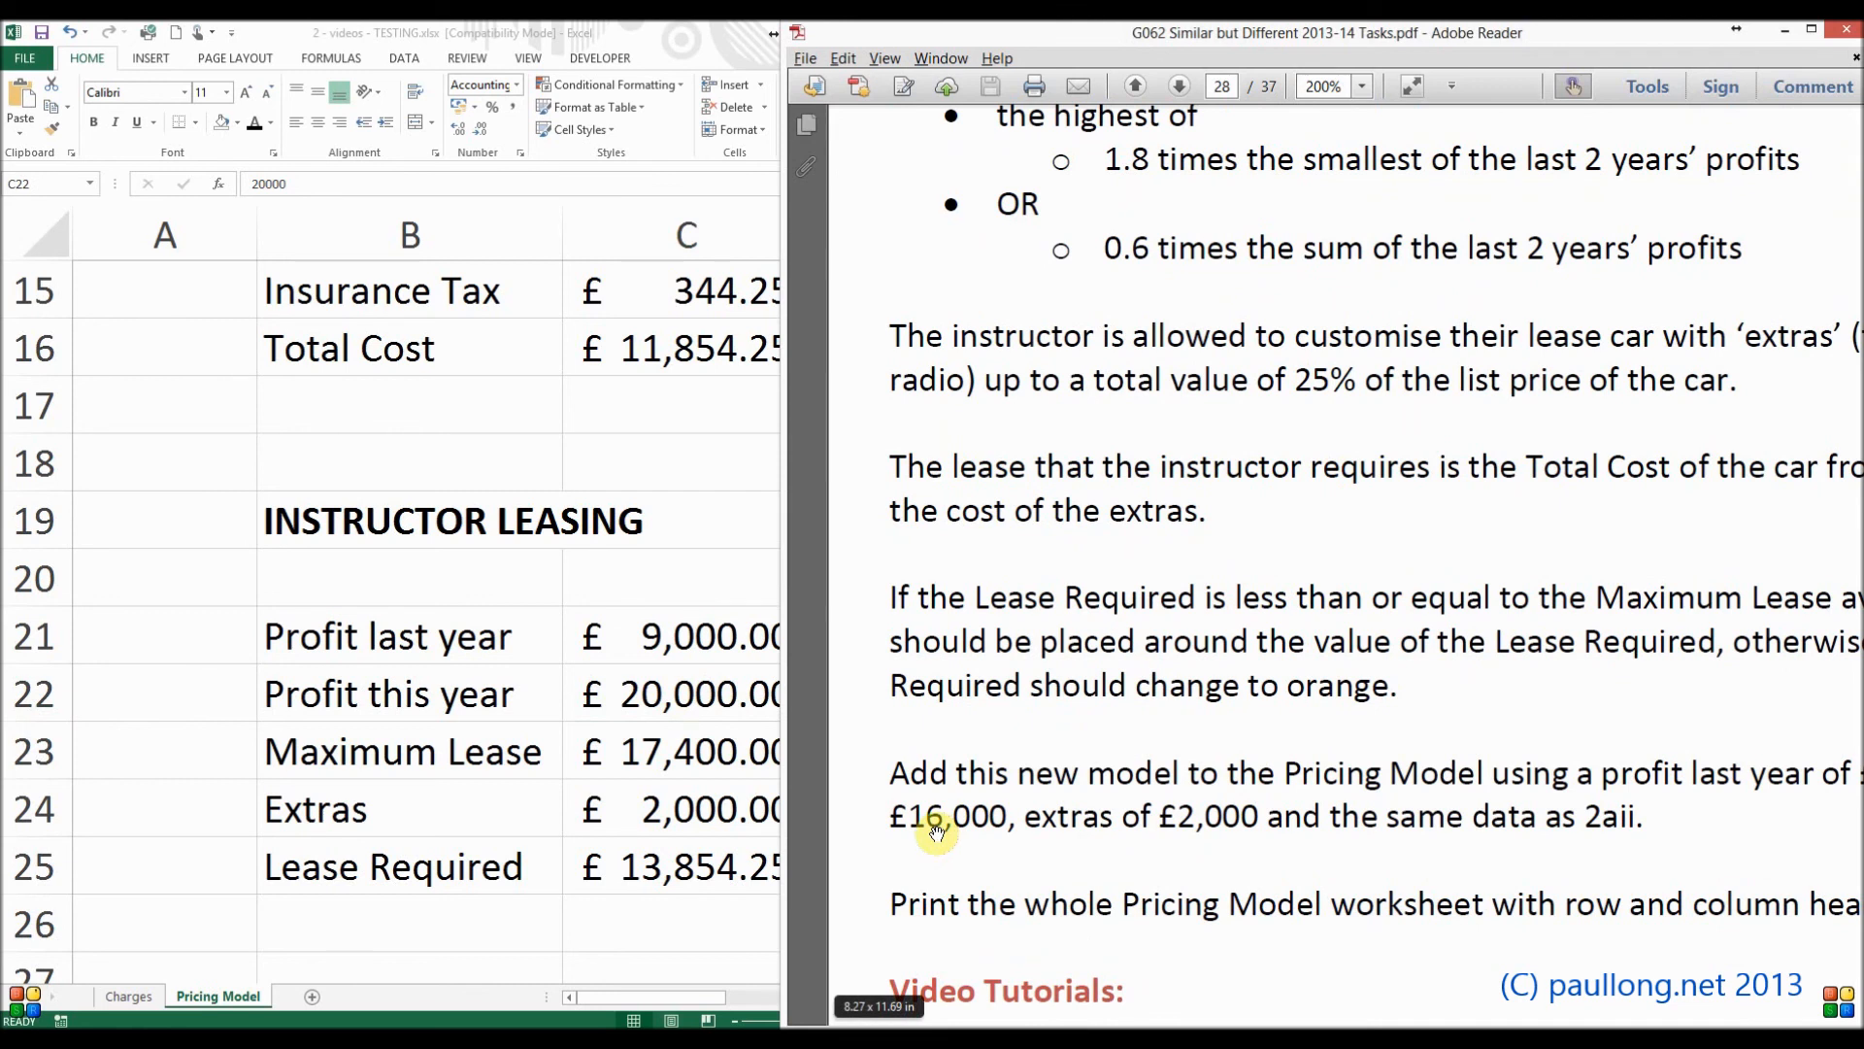
{"action": "left_click", "coordinate": [670, 695]}
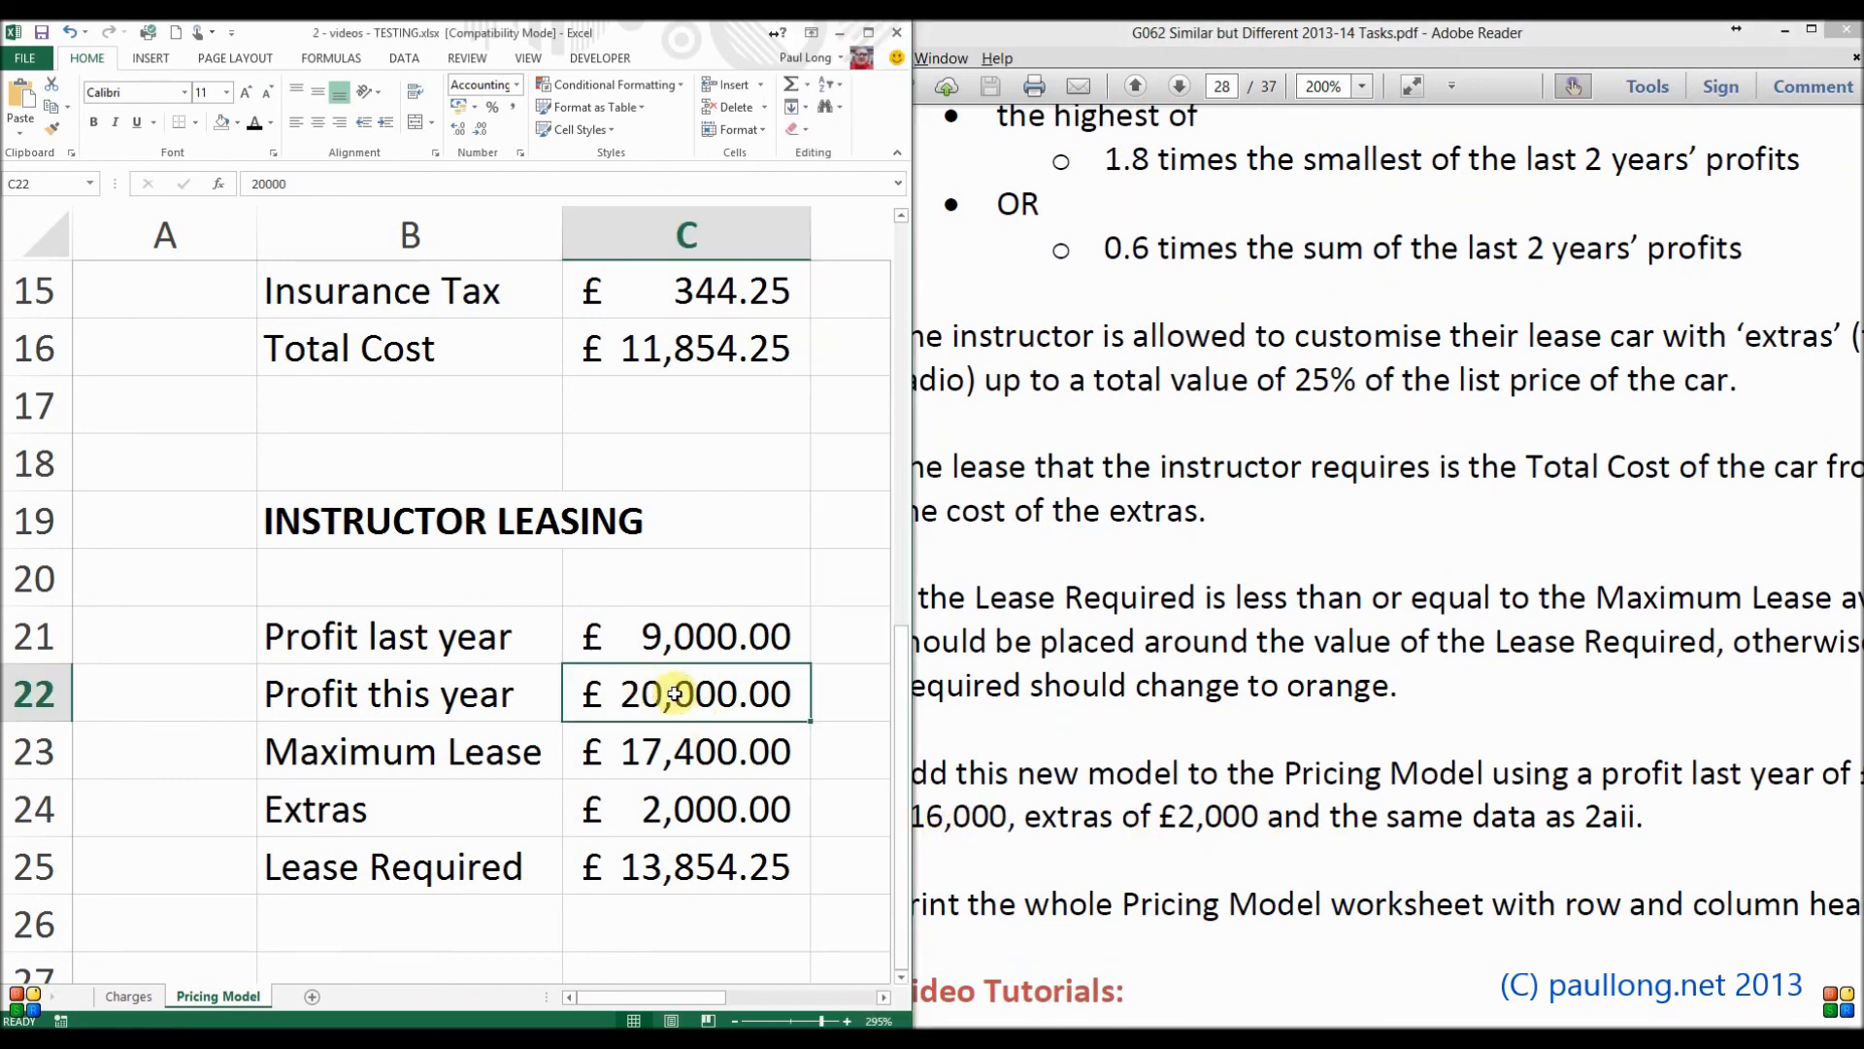
{"action": "type", "text": "16000"}
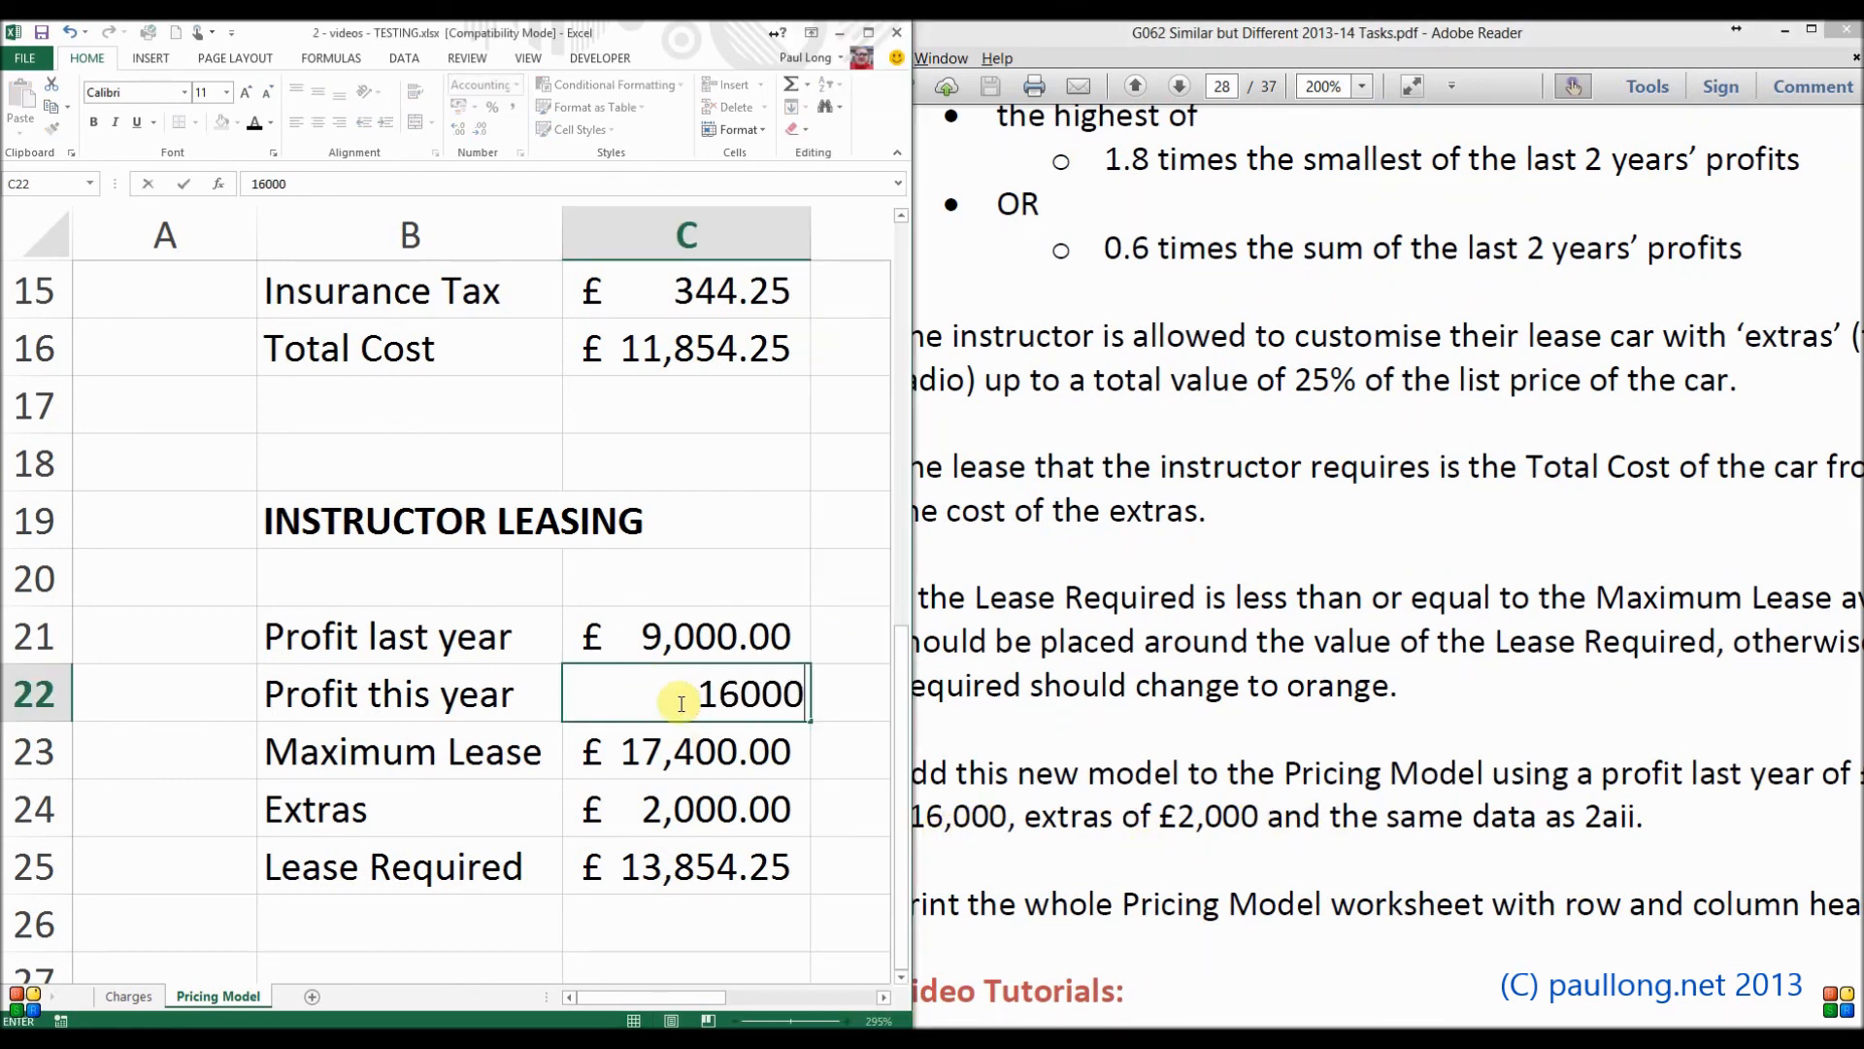
{"action": "key", "text": "Return"}
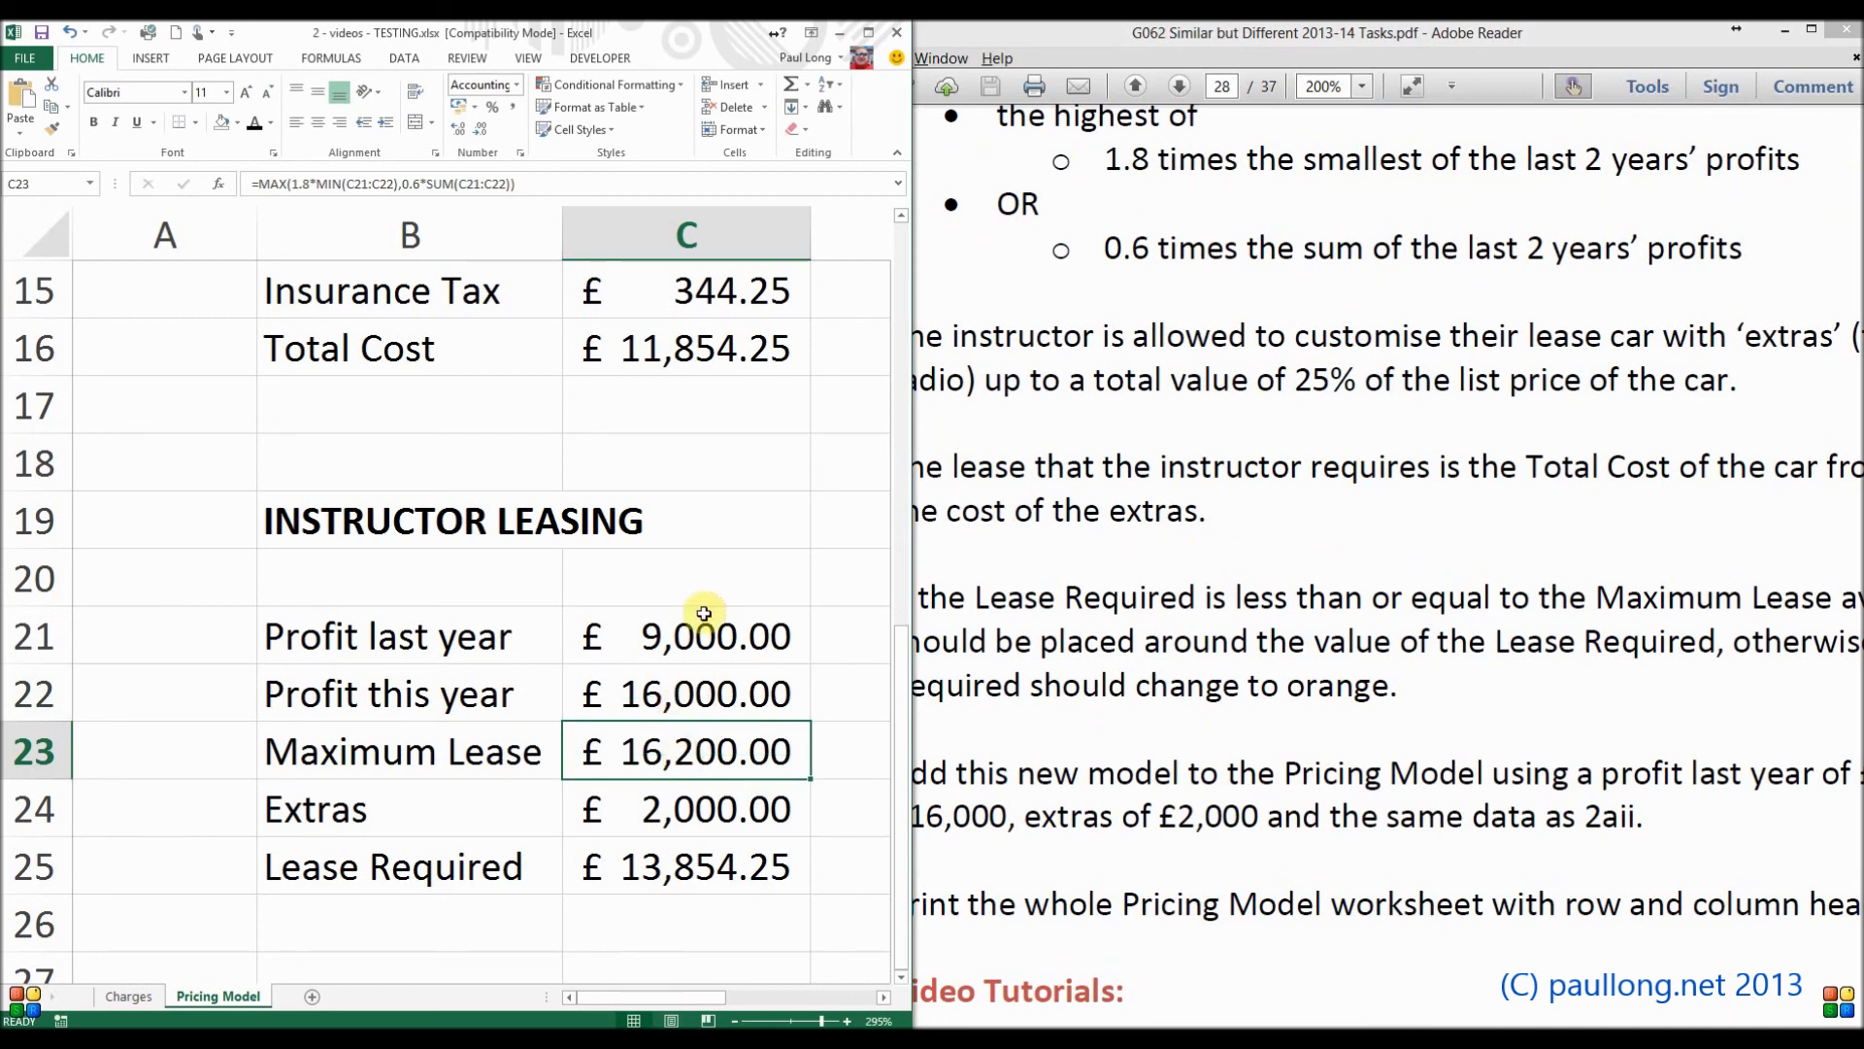